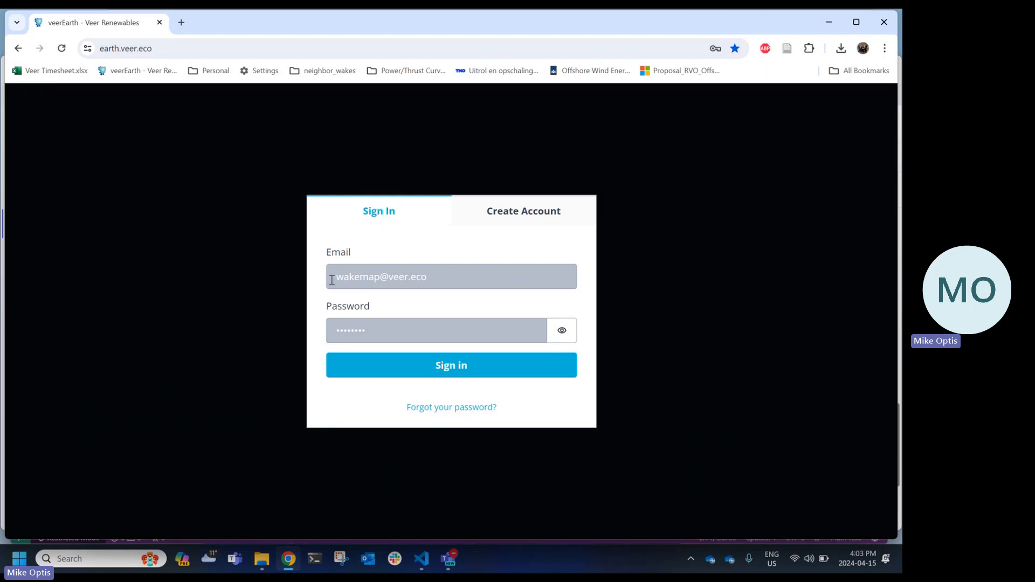
Sign in with the saved account credentials and look through the documentation on creating a new simulation
left_click(458, 371)
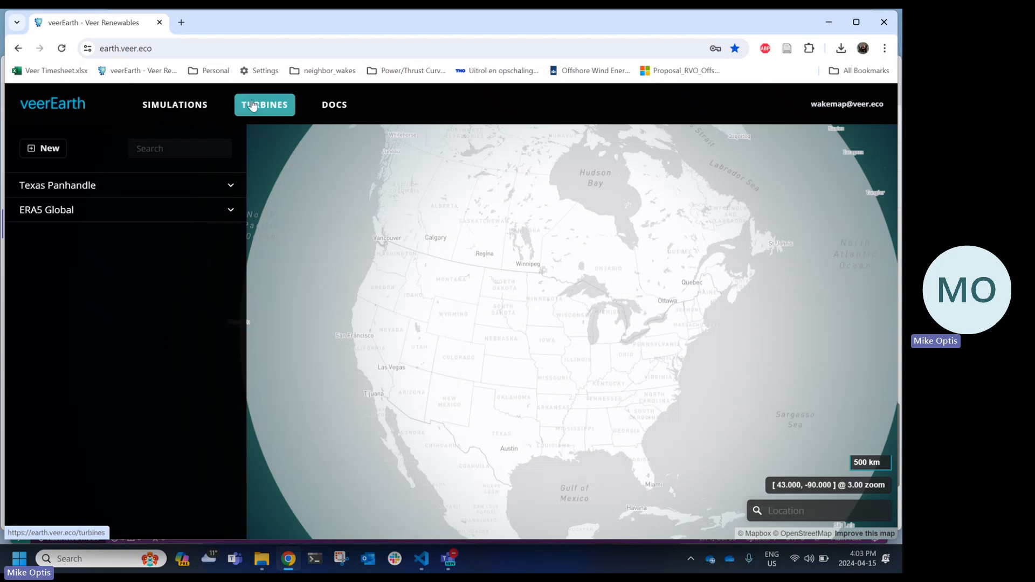
left_click(340, 110)
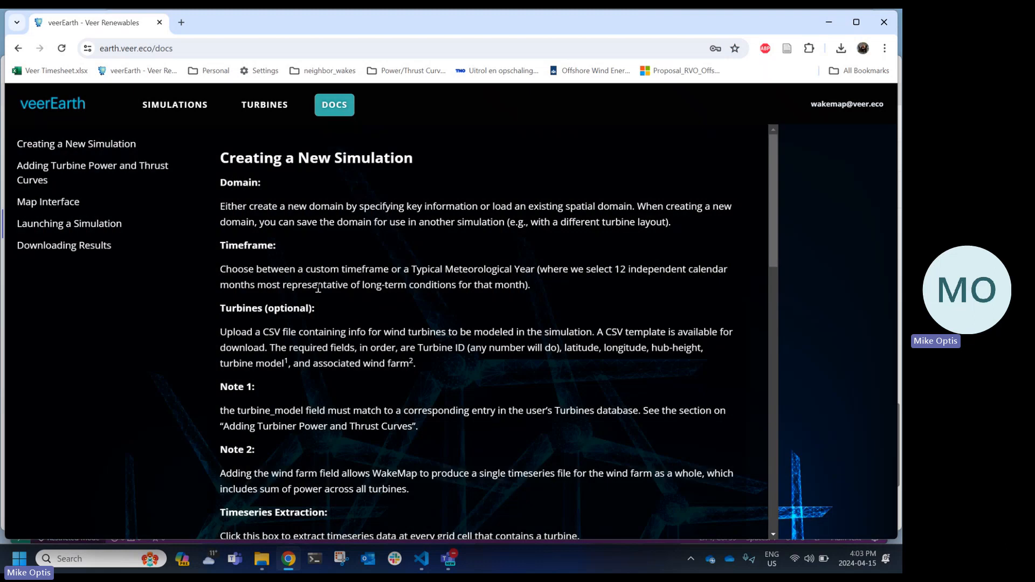
scroll(320, 289, "down", 5)
scroll(302, 275, "up", 5)
Open the ERA5 simulation from the ERA5 Global group in the simulations list
left_click(193, 110)
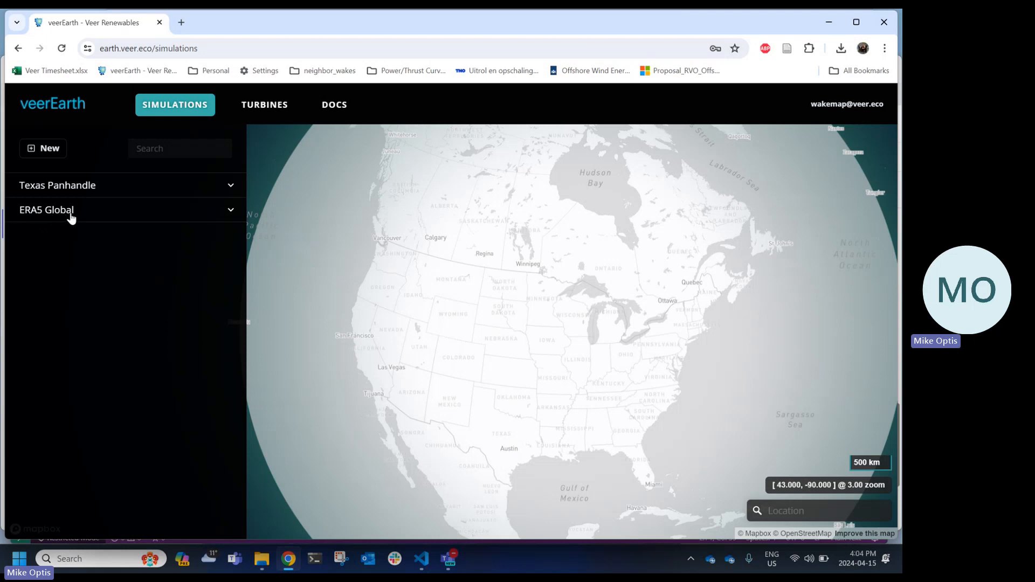
left_click(125, 221)
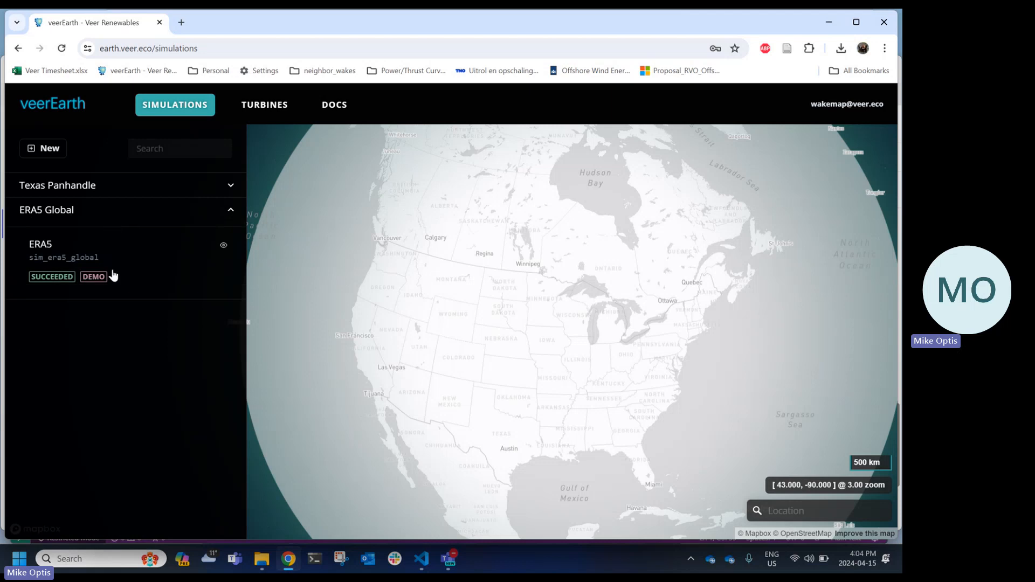
left_click(41, 246)
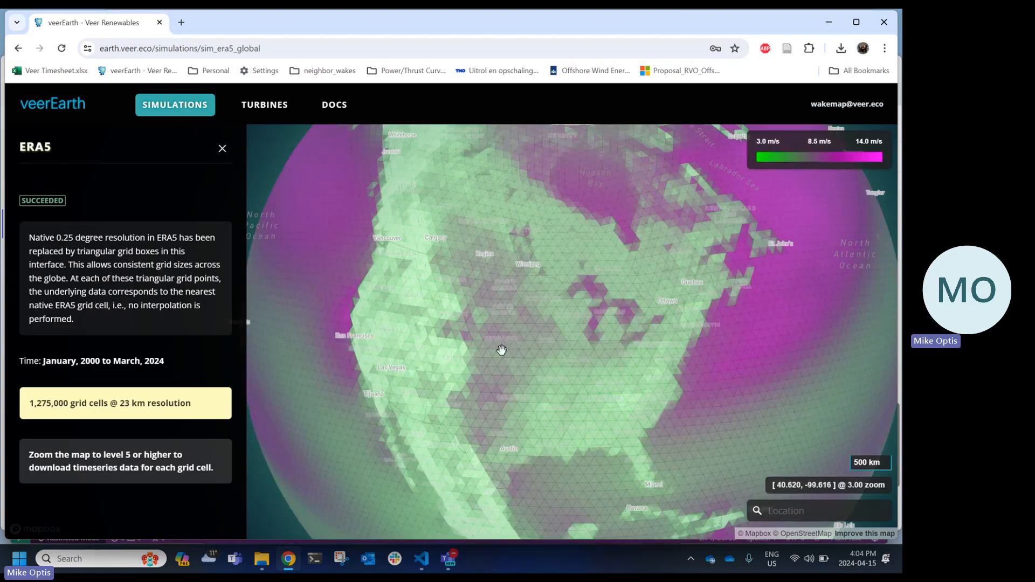
Examine the ERA5 wind speed map around the whole globe, finishing over North America
scroll(509, 355, "down", 6)
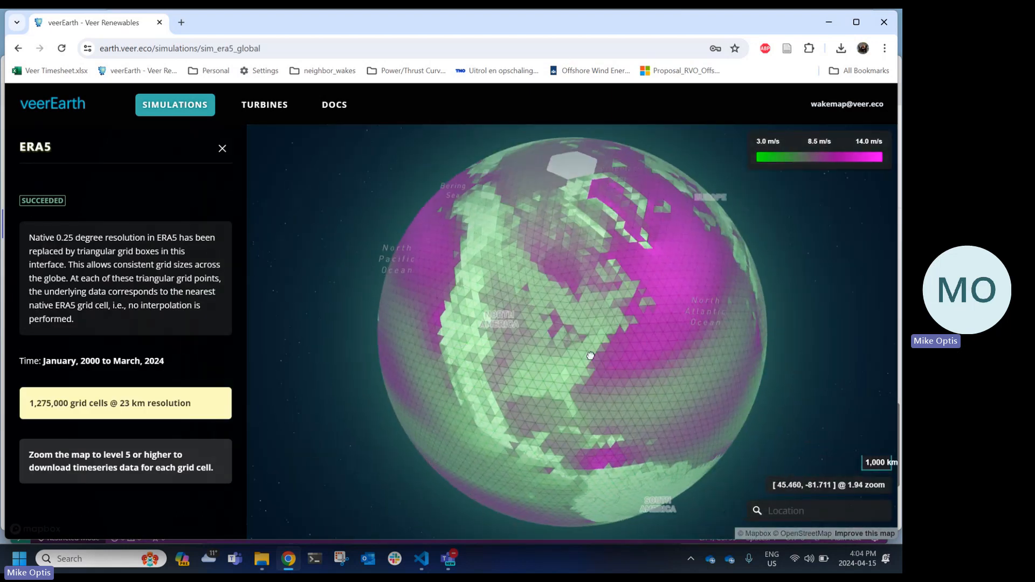
left_click_drag(557, 340, 475, 272)
left_click_drag(688, 334, 478, 305)
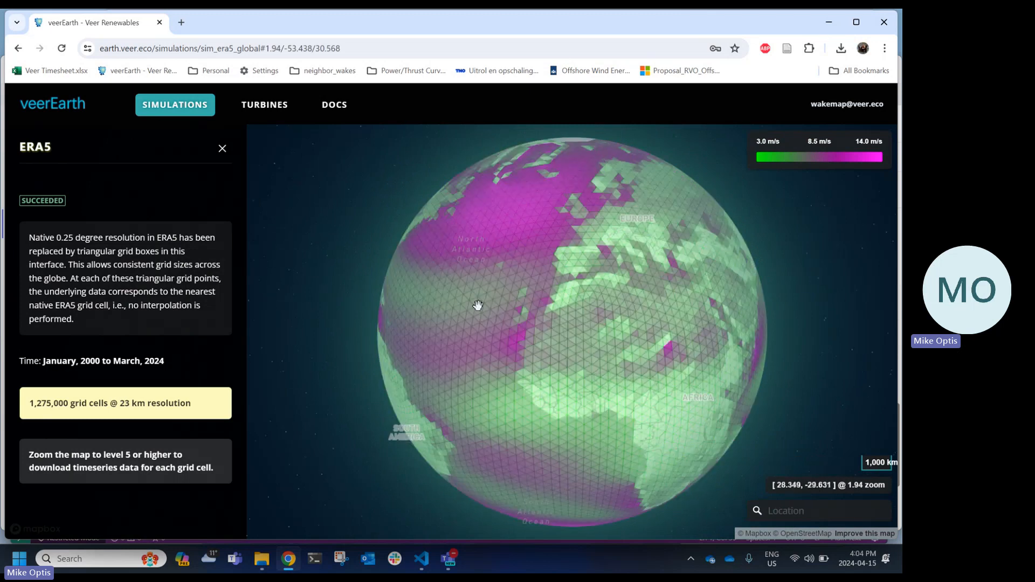
left_click_drag(744, 330, 628, 310)
left_click_drag(717, 272, 645, 322)
left_click_drag(725, 303, 569, 300)
left_click_drag(694, 341, 569, 370)
left_click_drag(625, 312, 594, 393)
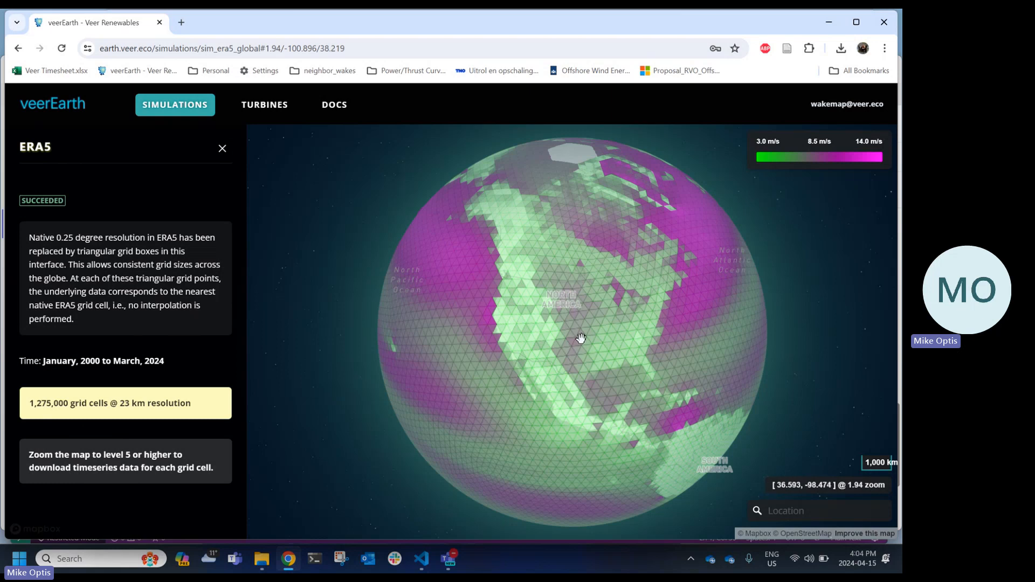
left_click_drag(577, 355, 573, 327)
left_click_drag(577, 379, 576, 366)
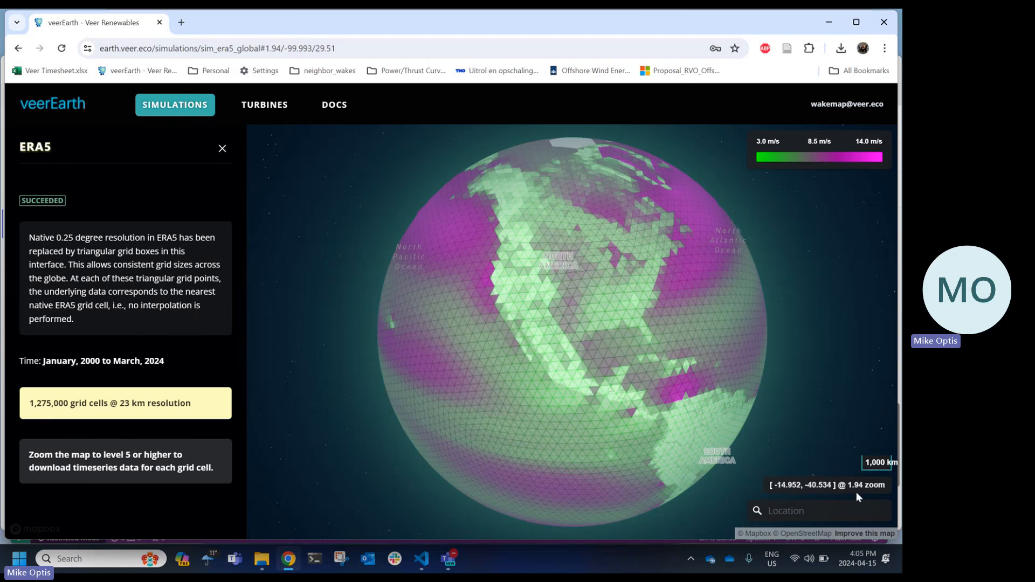
Download the timeseries CSV for the ERA5 grid cell in western Oklahoma, near 36.05, -99.48
left_click_drag(605, 298, 591, 327)
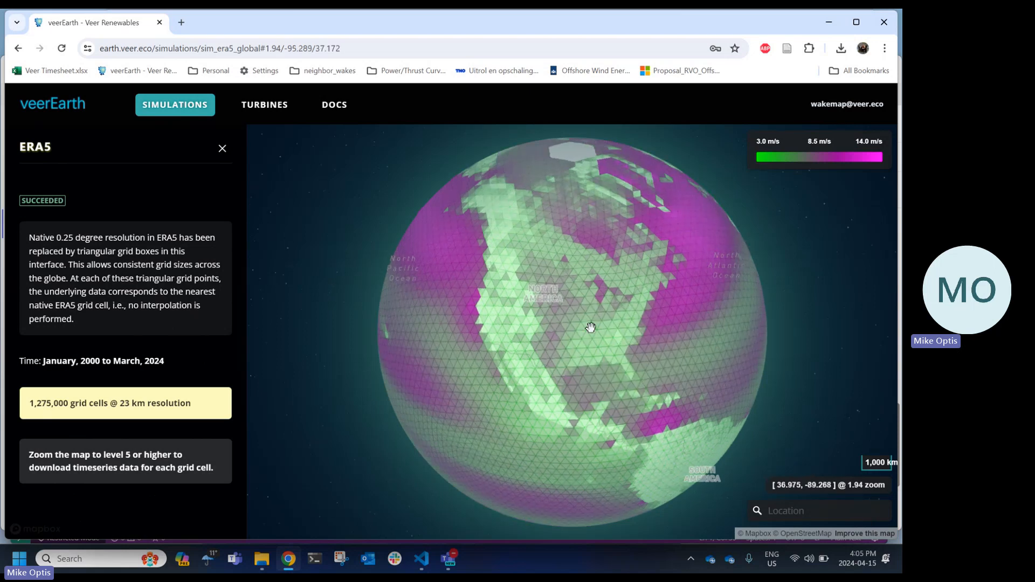
scroll(587, 323, "up", 5)
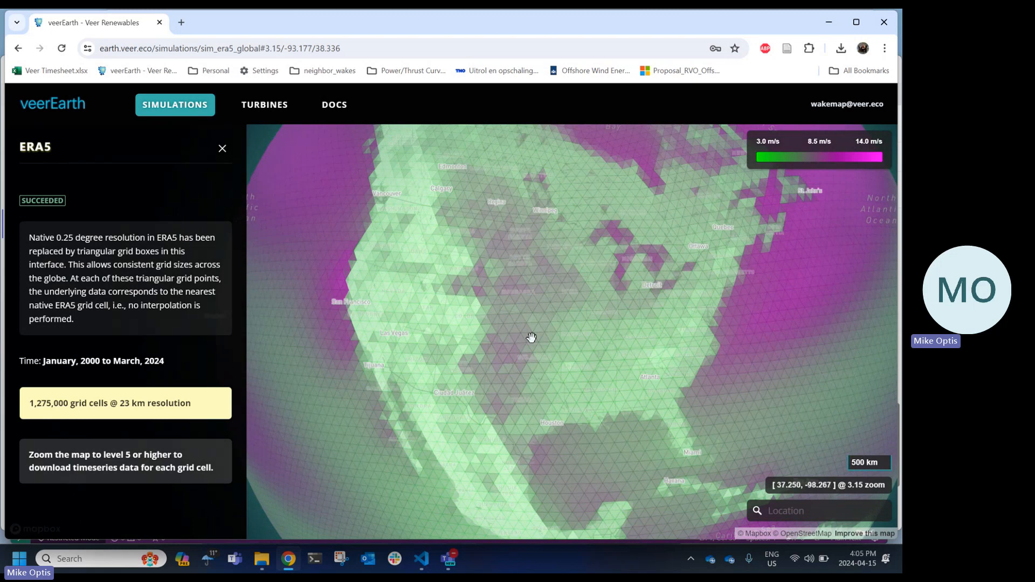
scroll(593, 283, "up", 2)
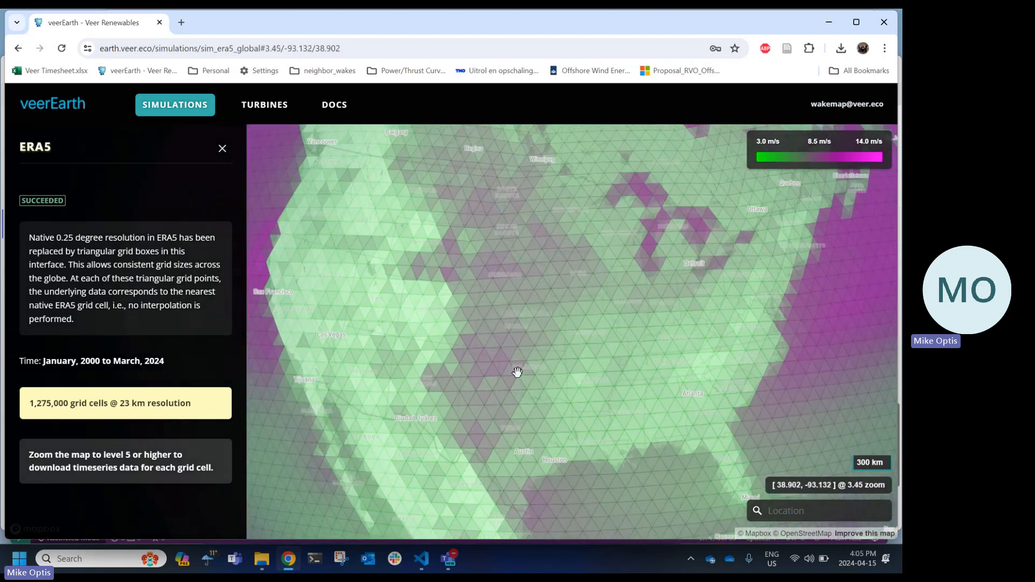
scroll(517, 372, "up", 3)
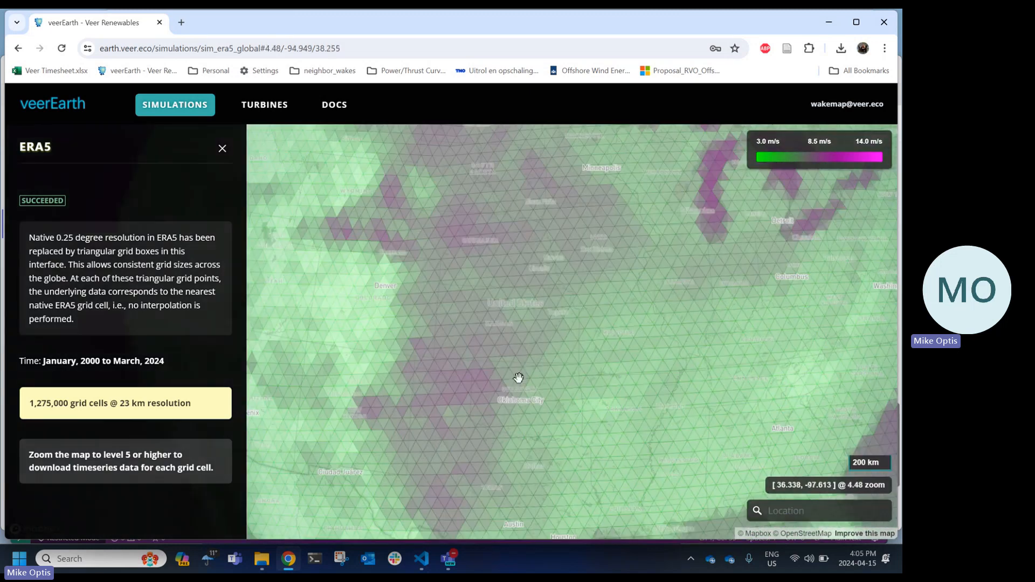
scroll(518, 377, "up", 2)
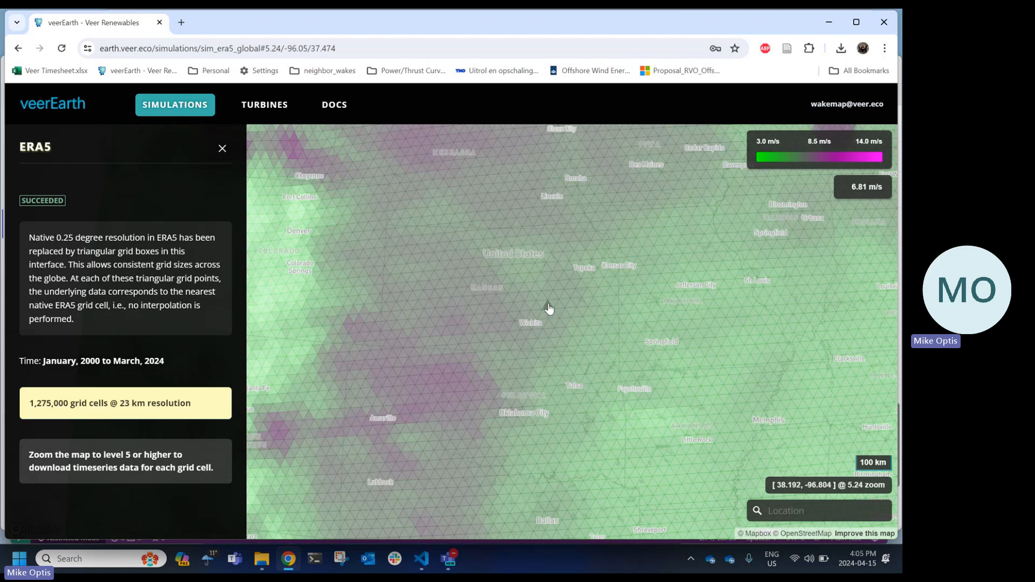
left_click_drag(506, 416, 511, 332)
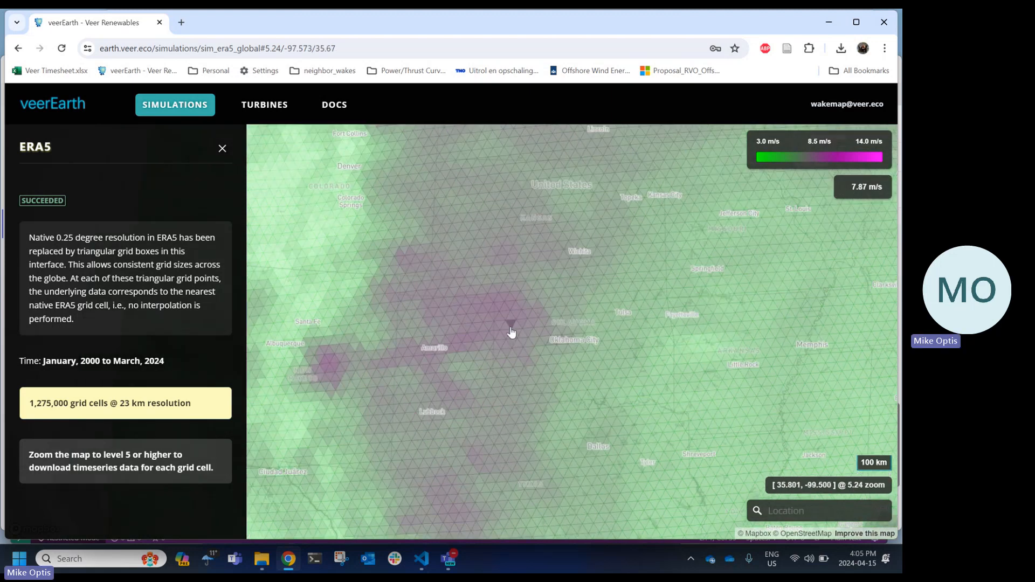
scroll(511, 332, "up", 3)
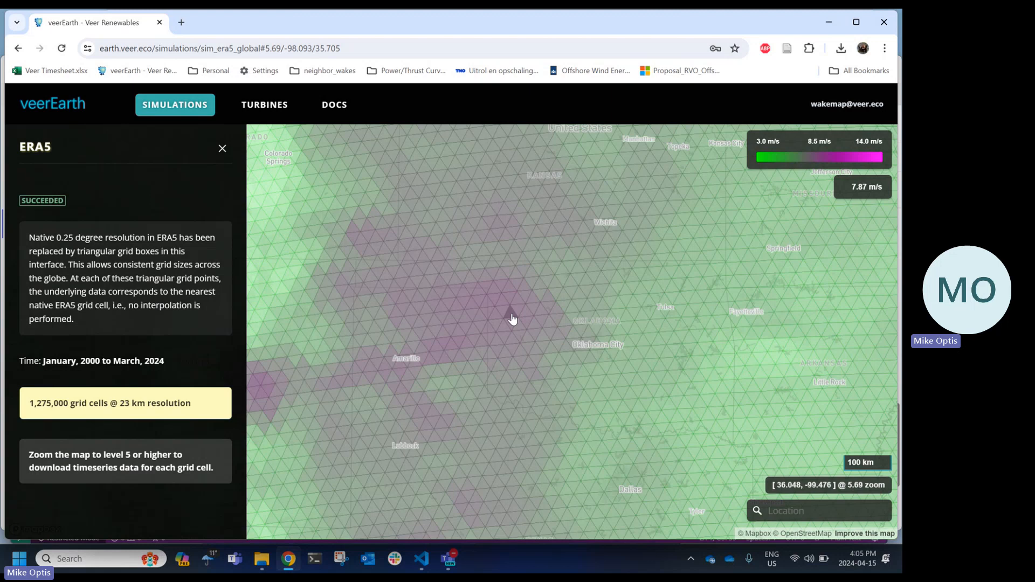
left_click(512, 318)
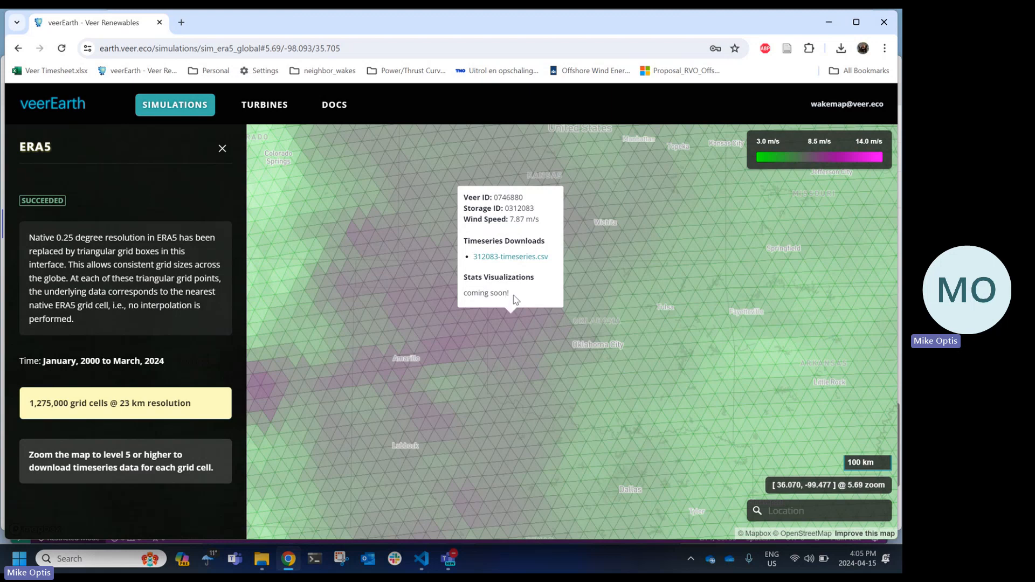
left_click(520, 258)
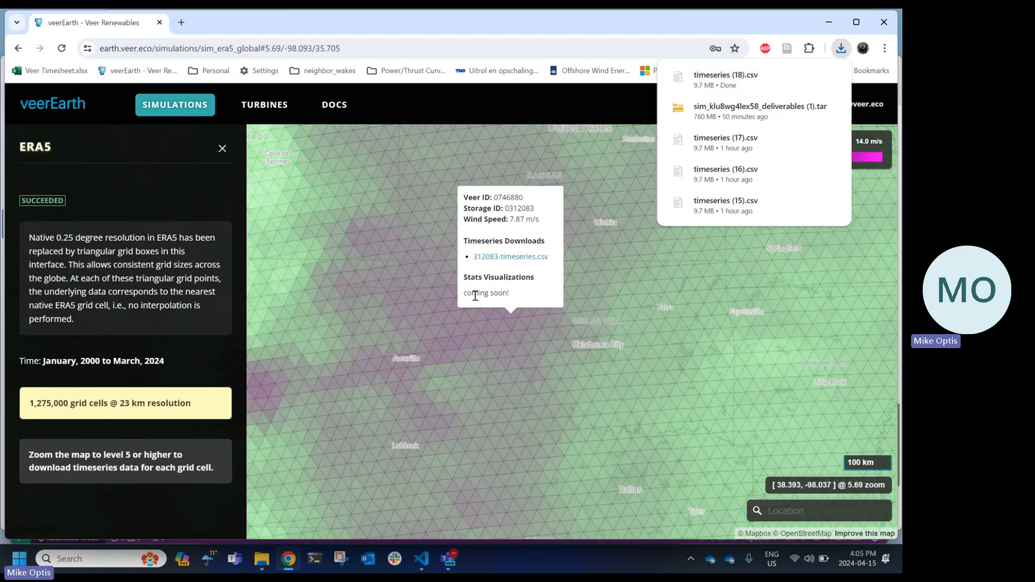
Switch to Visual Studio Code and examine timeseries (15).csv from its header rows to its last hourly records
key("alt+Tab")
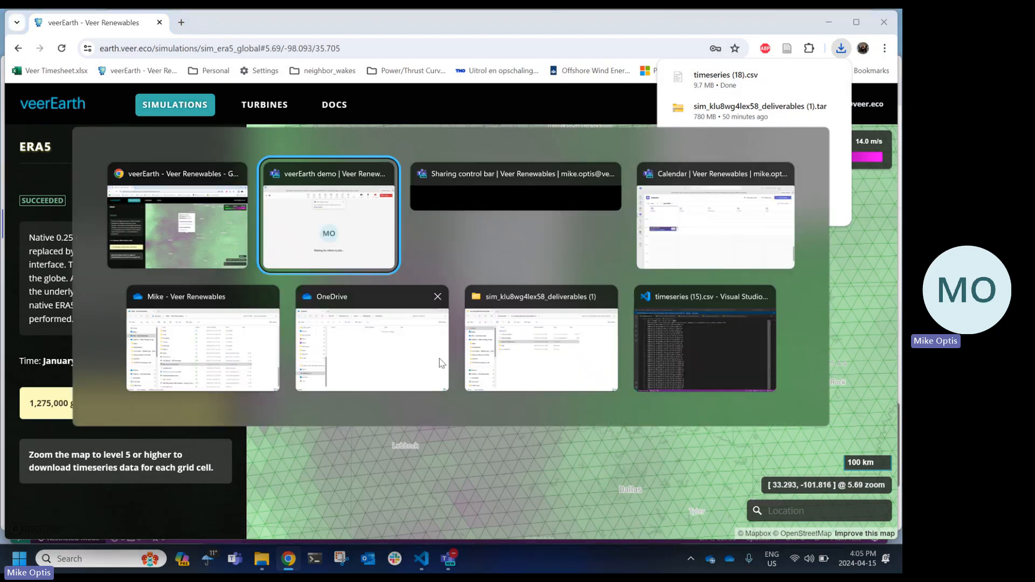
key("alt+Tab")
key("alt+Tab")
key("alt+Tab")
key("alt+Tab")
key("alt+Tab")
key("alt+Tab")
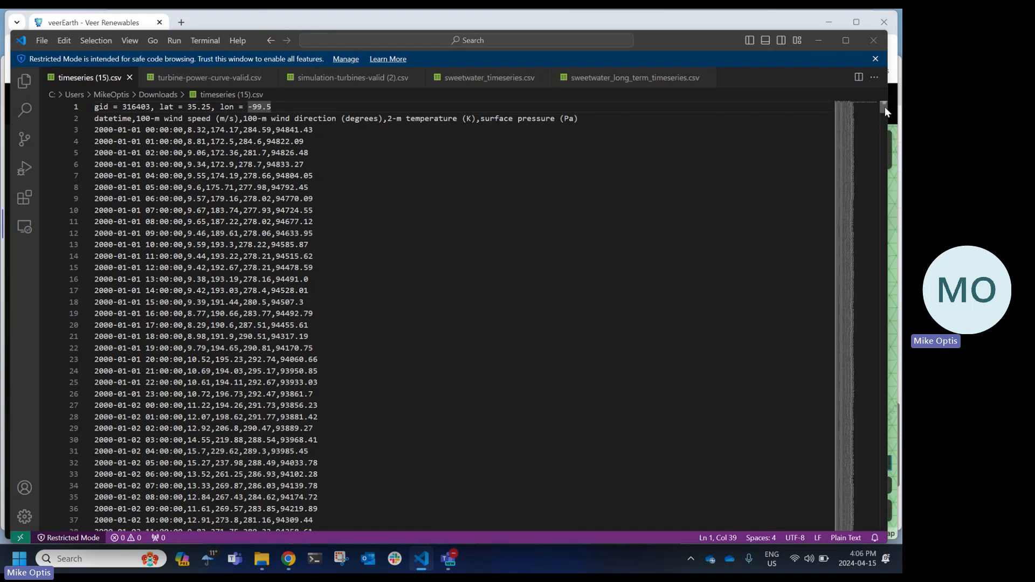
left_click_drag(885, 107, 886, 538)
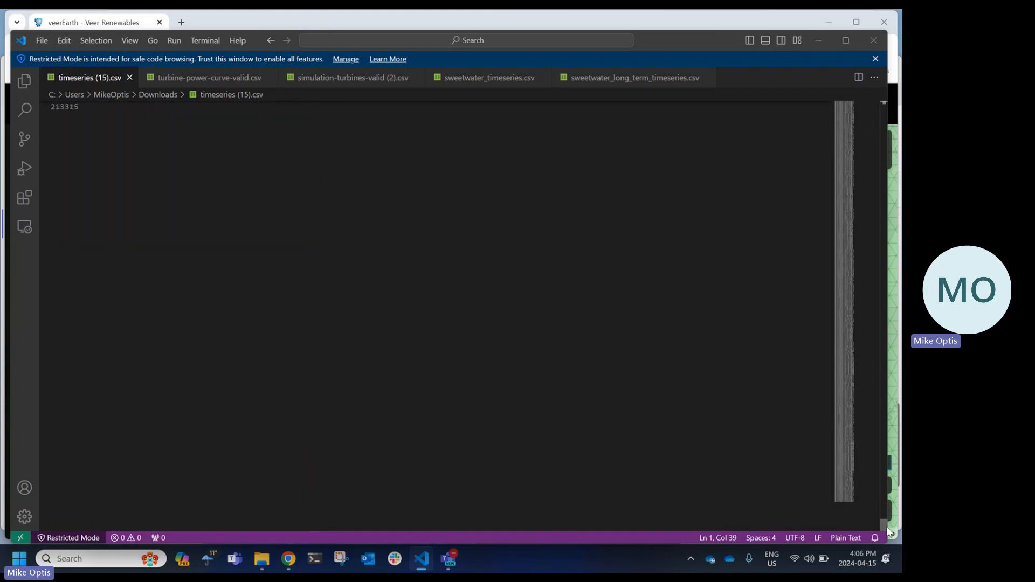
scroll(458, 398, "up", 4)
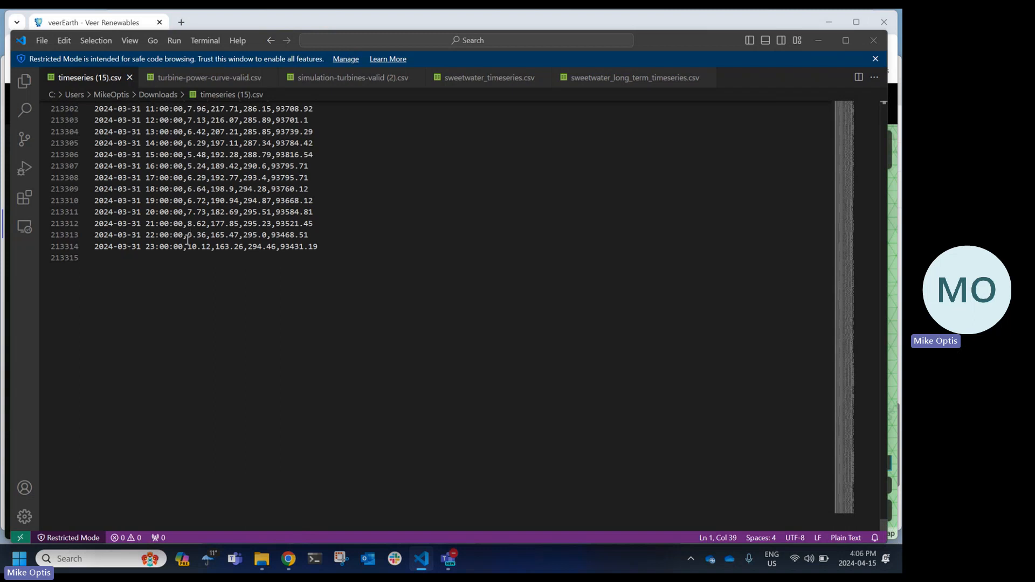
Return to veerEarth in the browser, dismiss the downloads list and close the ERA5 simulation details
key("alt+Tab")
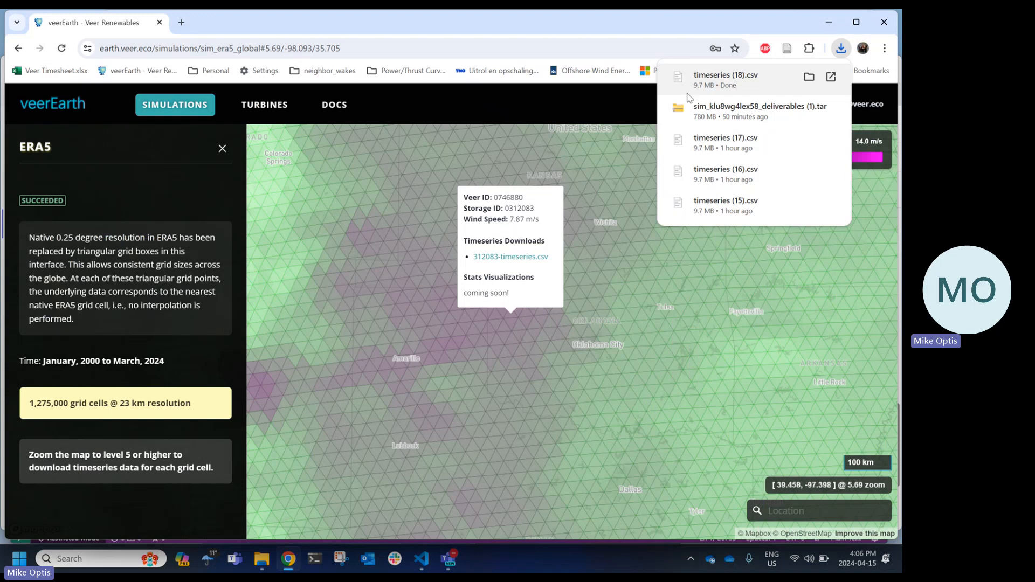
left_click(575, 27)
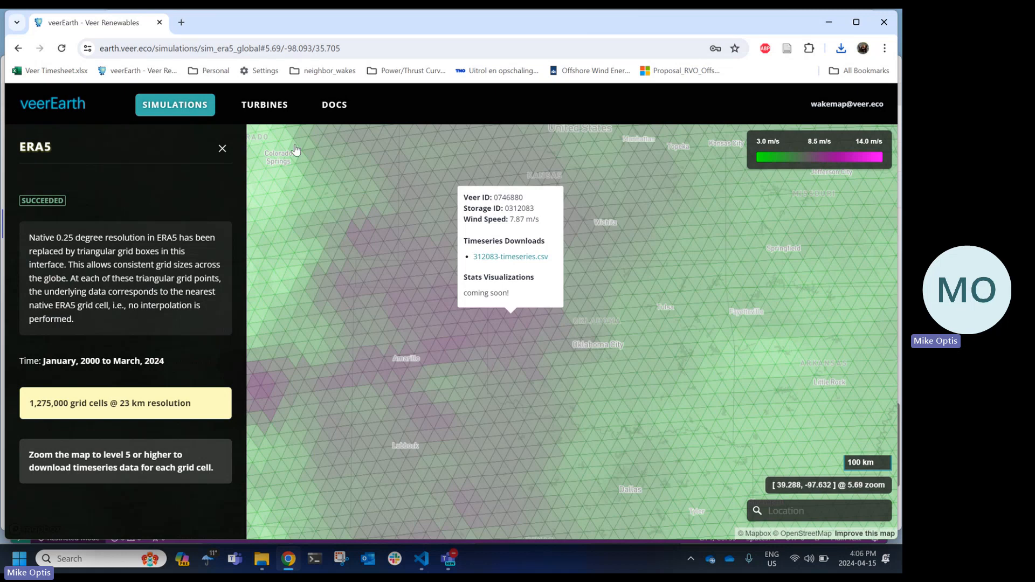
left_click(222, 148)
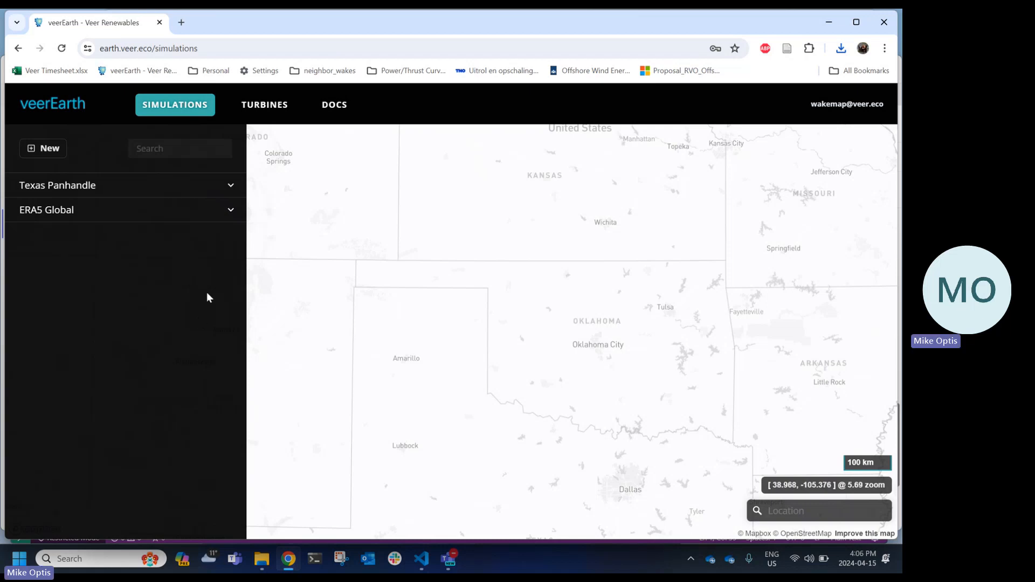
Review the example Vestas 1.65 MW turbine's power and thrust curves and its data table, then close its details
left_click(259, 108)
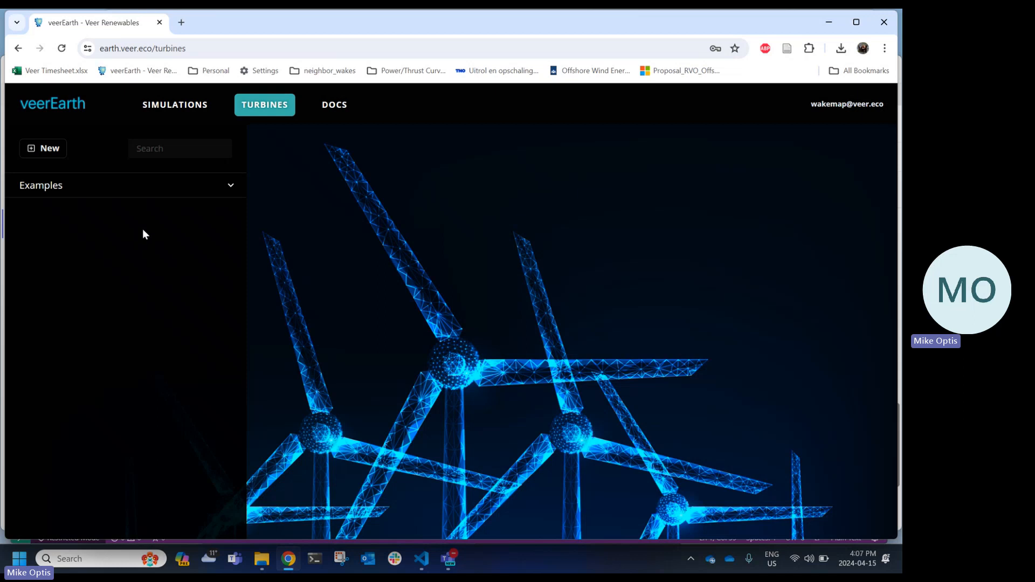
left_click(88, 196)
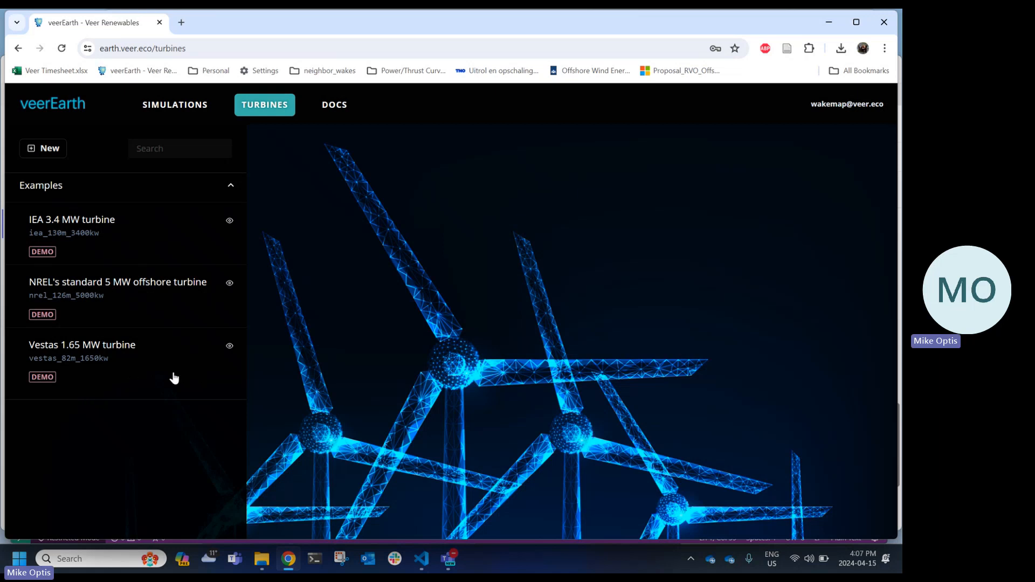
left_click(117, 343)
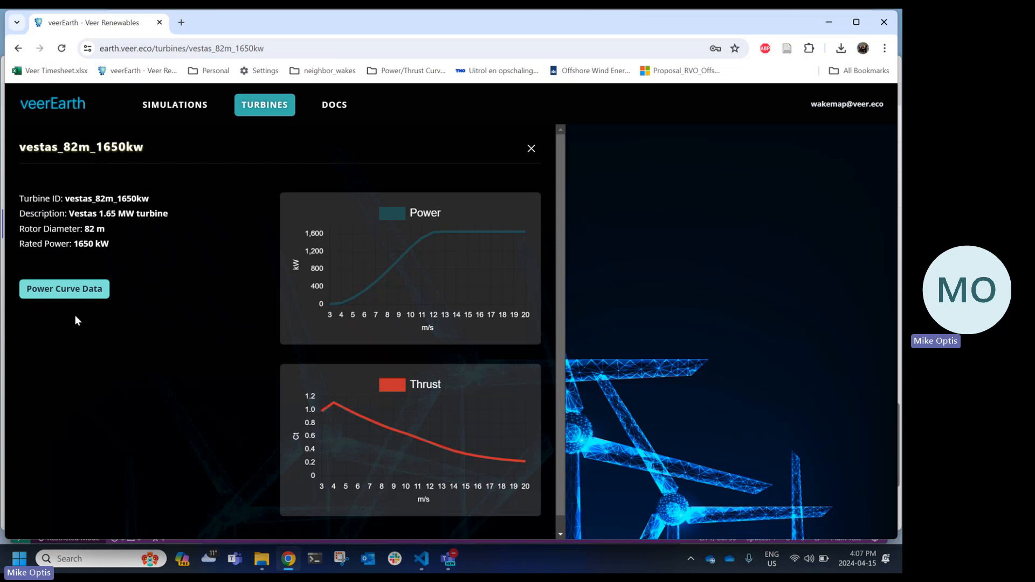
left_click(75, 291)
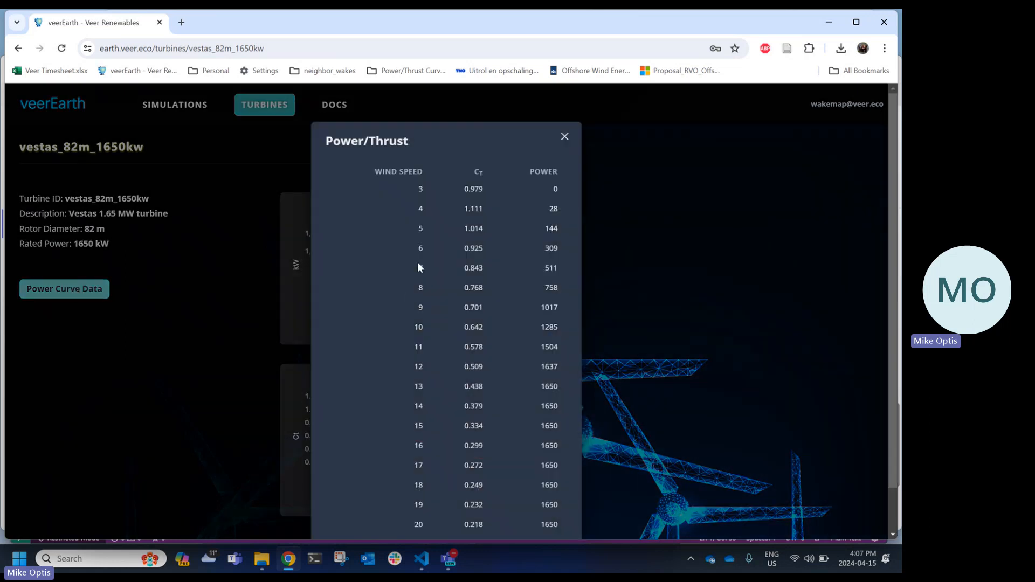
scroll(418, 263, "down", 1)
scroll(418, 263, "up", 1)
left_click(568, 143)
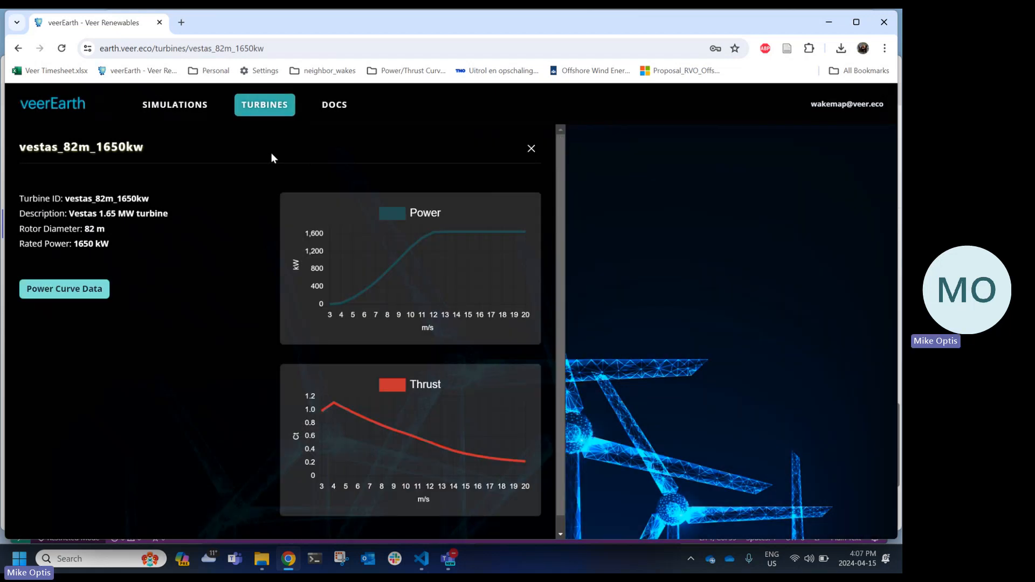
left_click(529, 151)
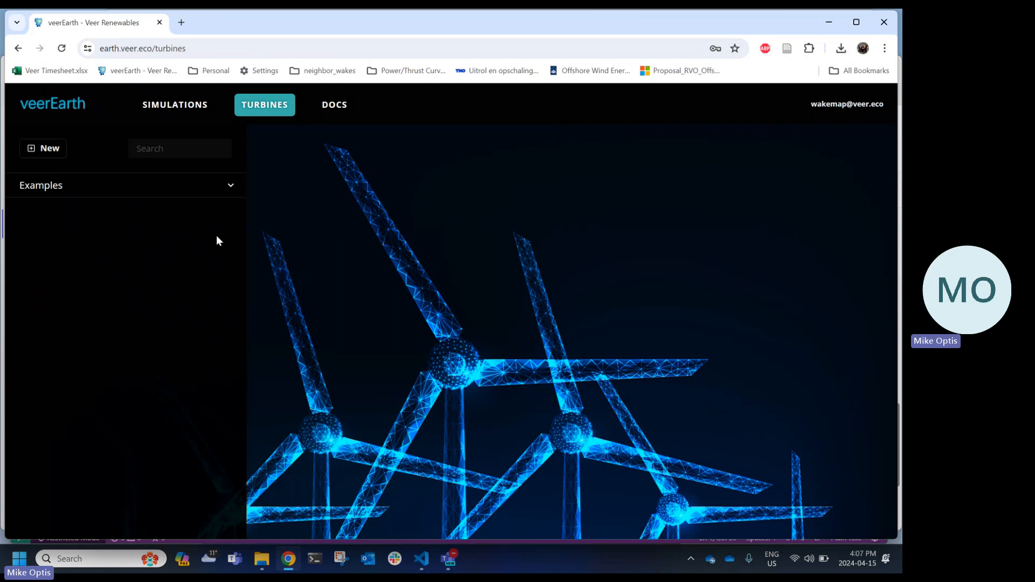
Start a new turbine definition with a blank form and check the suggestions for the turbine identifier
left_click(60, 152)
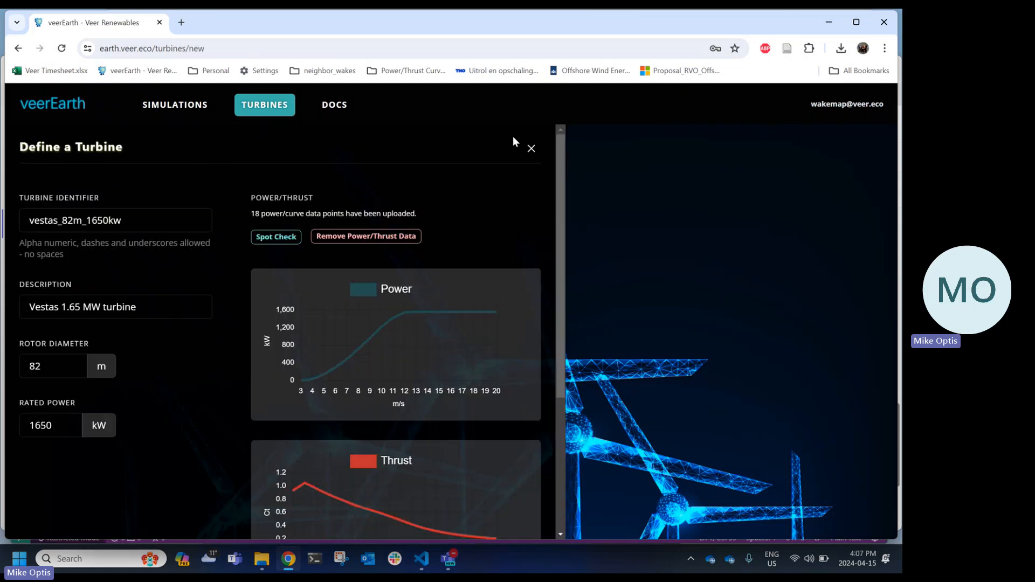
left_click(528, 148)
left_click(47, 147)
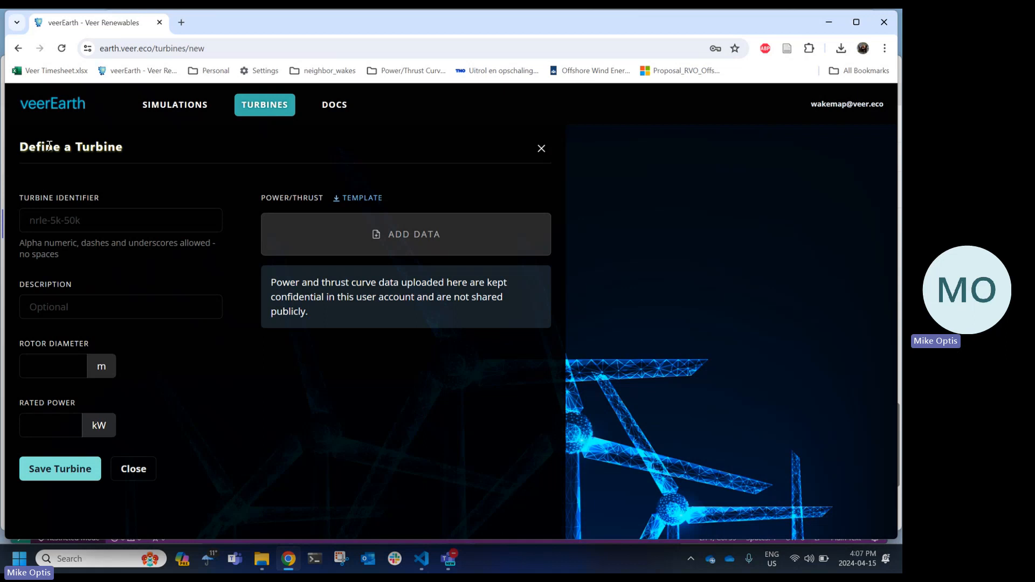
left_click(61, 220)
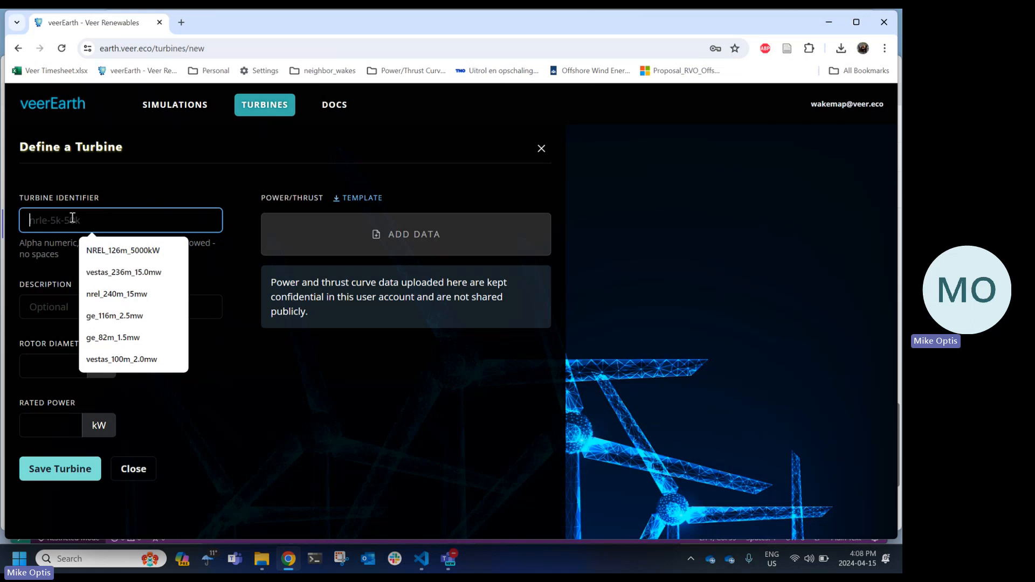
left_click(146, 187)
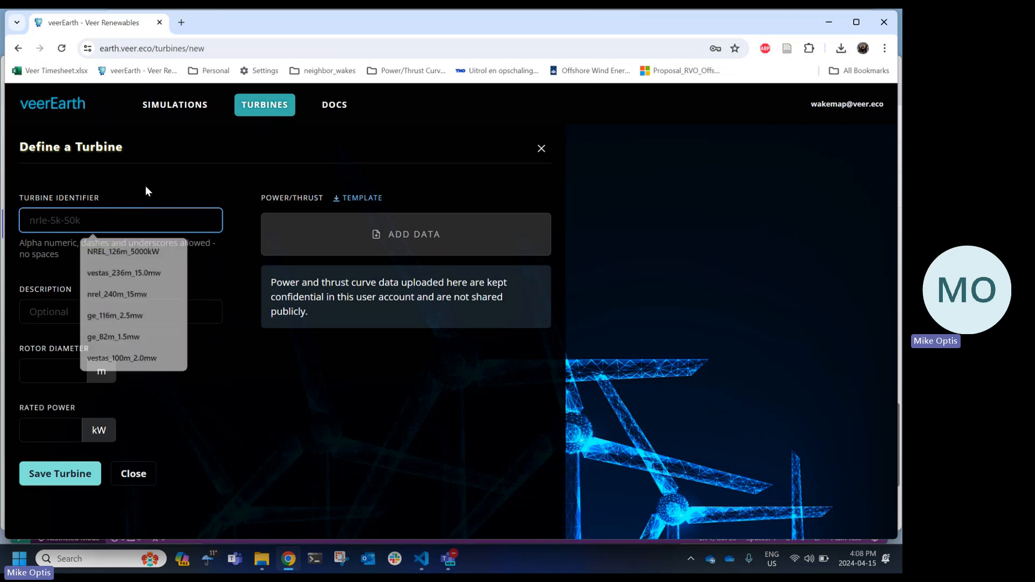
Look over the description, rotor diameter and rated power fields, then download and open the power/thrust curve template
left_click(53, 316)
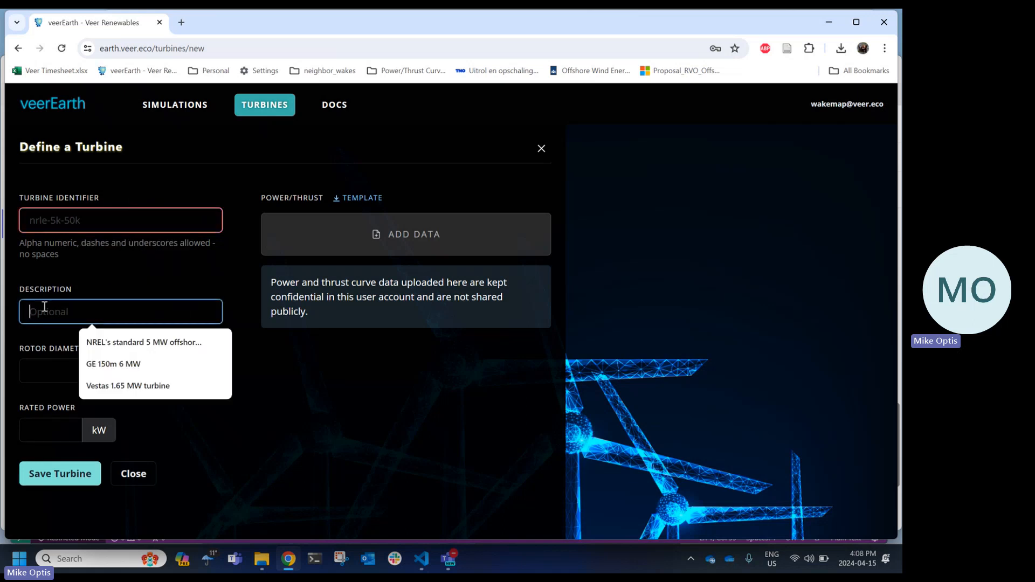
left_click(45, 370)
left_click(48, 435)
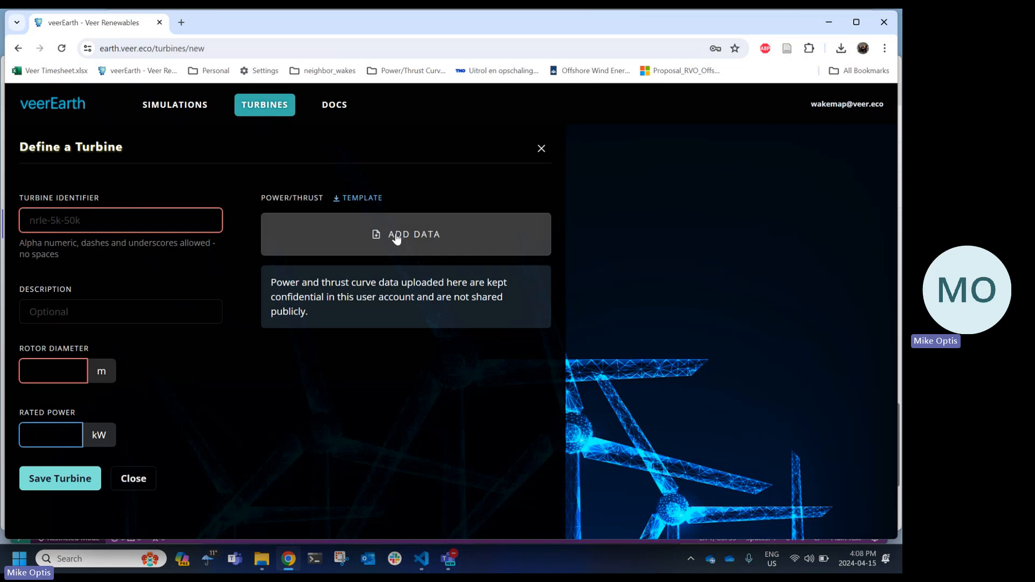
left_click(360, 198)
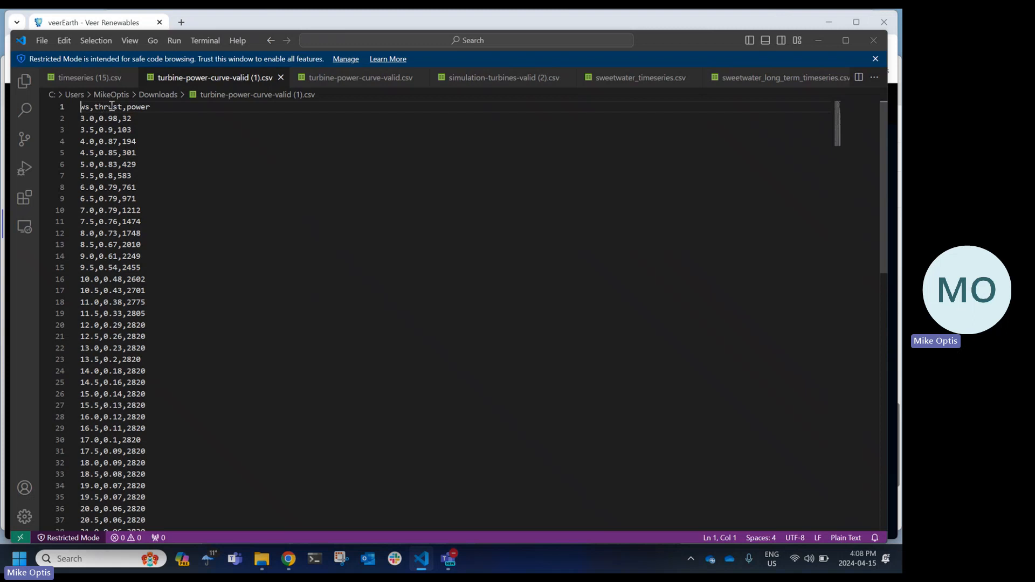
Examine turbine-power-curve-valid (1).csv from its ws,thrust,power header through the 5.0 row to the last wind speed rows
left_click_drag(161, 107, 79, 110)
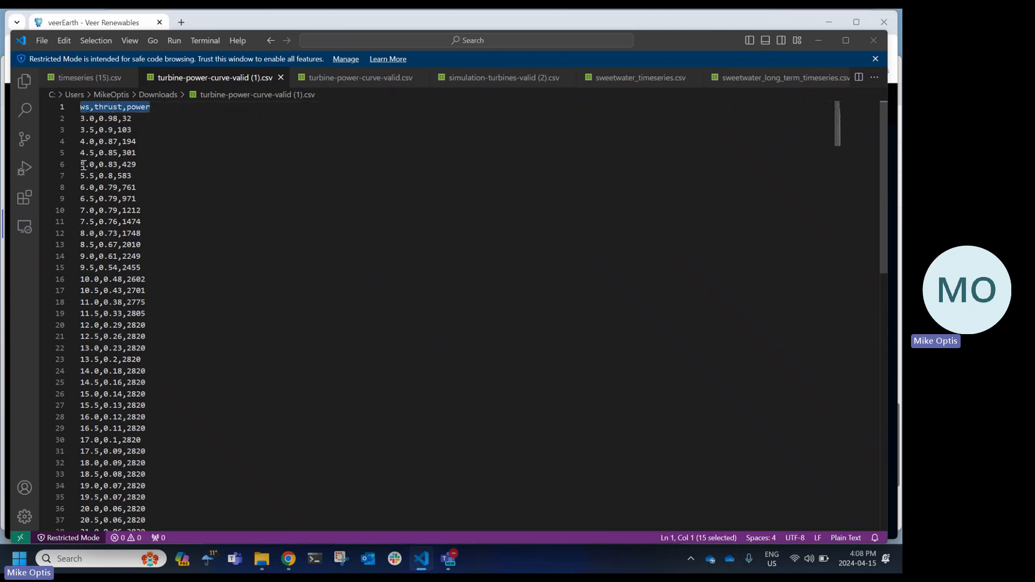
left_click_drag(80, 165, 137, 165)
scroll(221, 331, "down", 8)
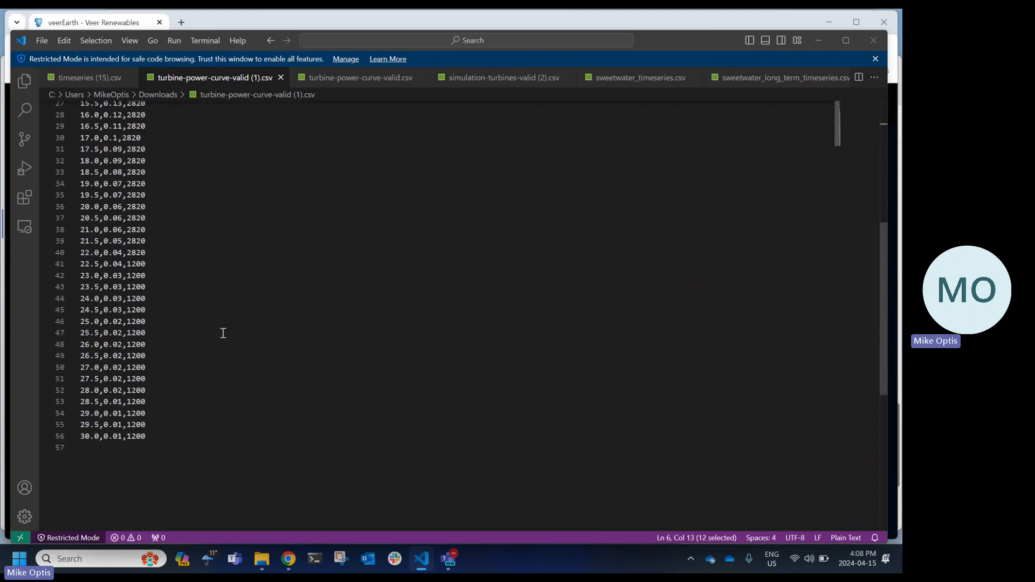
scroll(221, 331, "up", 8)
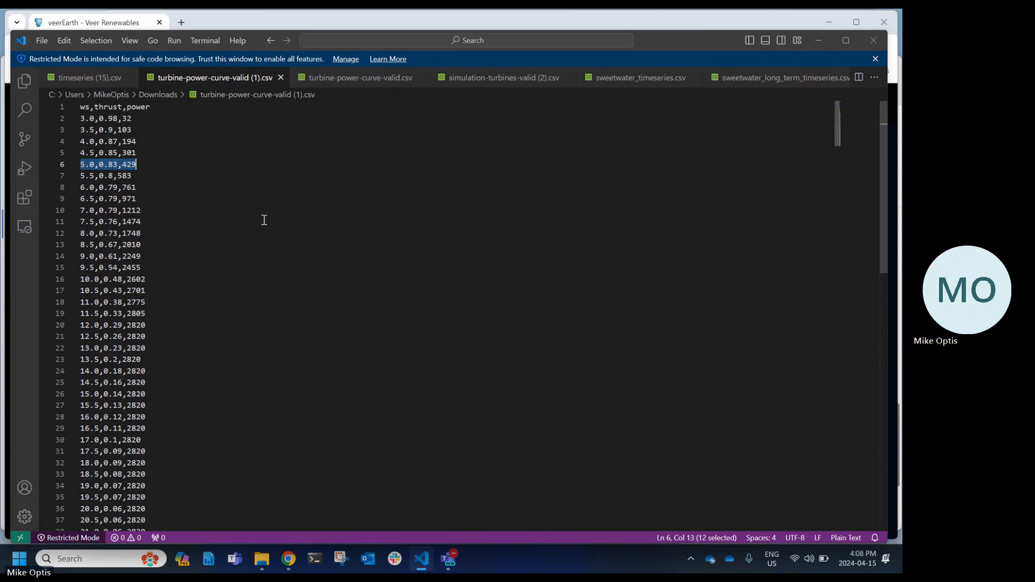
Return to veerEarth in the browser, discard the blank turbine definition and go to the simulations overview
key("alt+Tab")
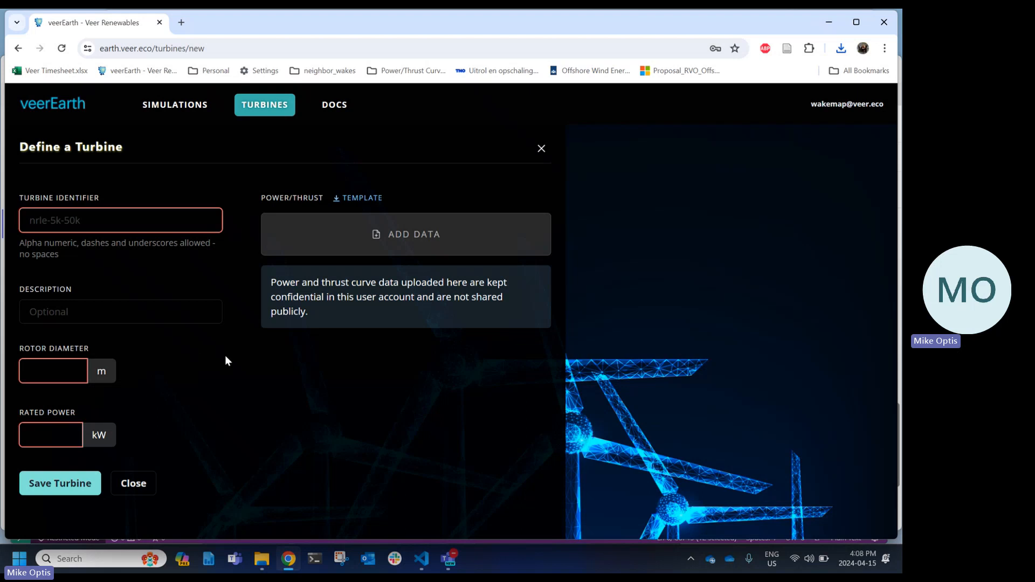
left_click(541, 149)
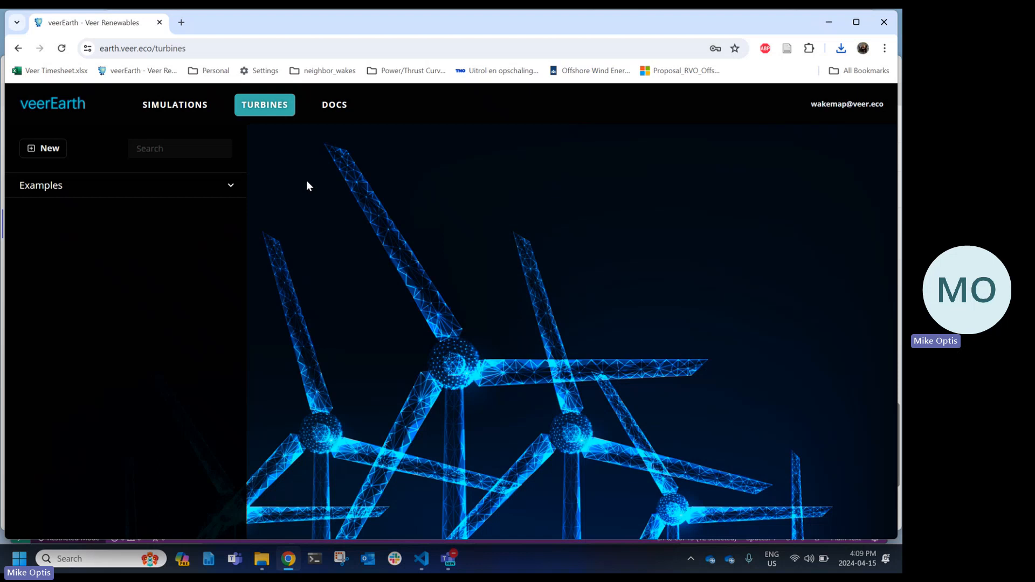
left_click(186, 112)
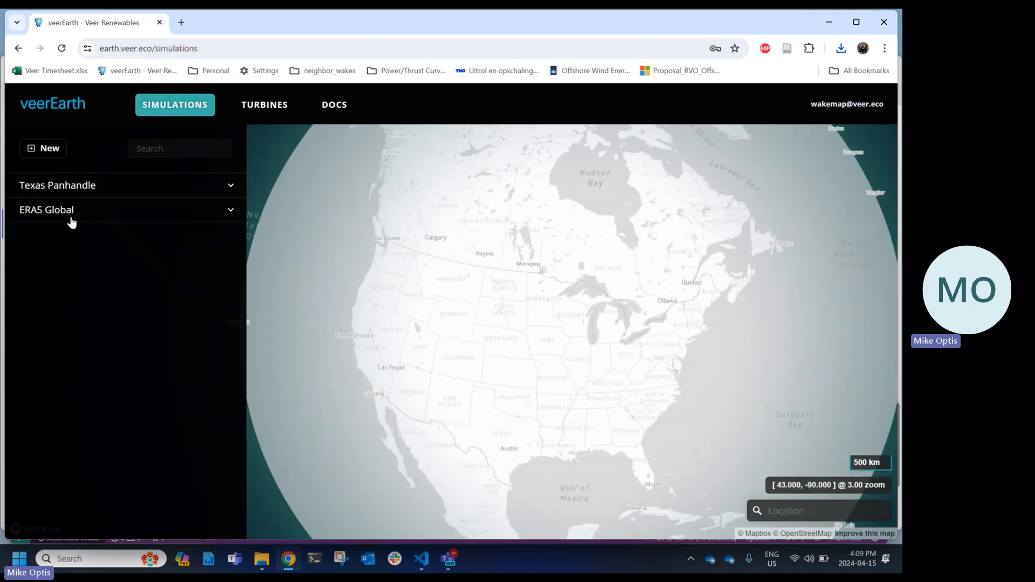
Start a new simulation definition and name it "Panhandle test"
left_click(44, 151)
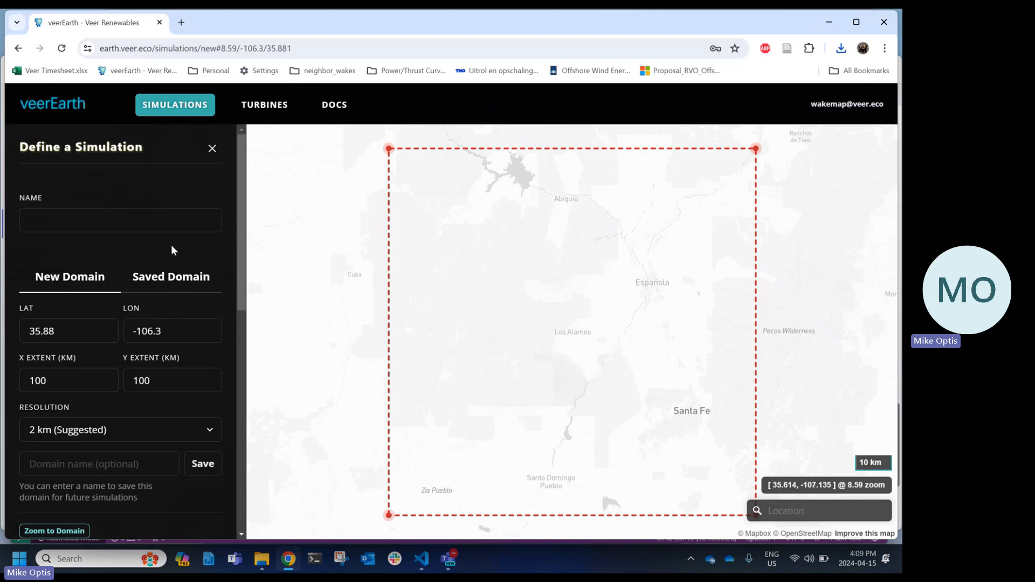
left_click(60, 216)
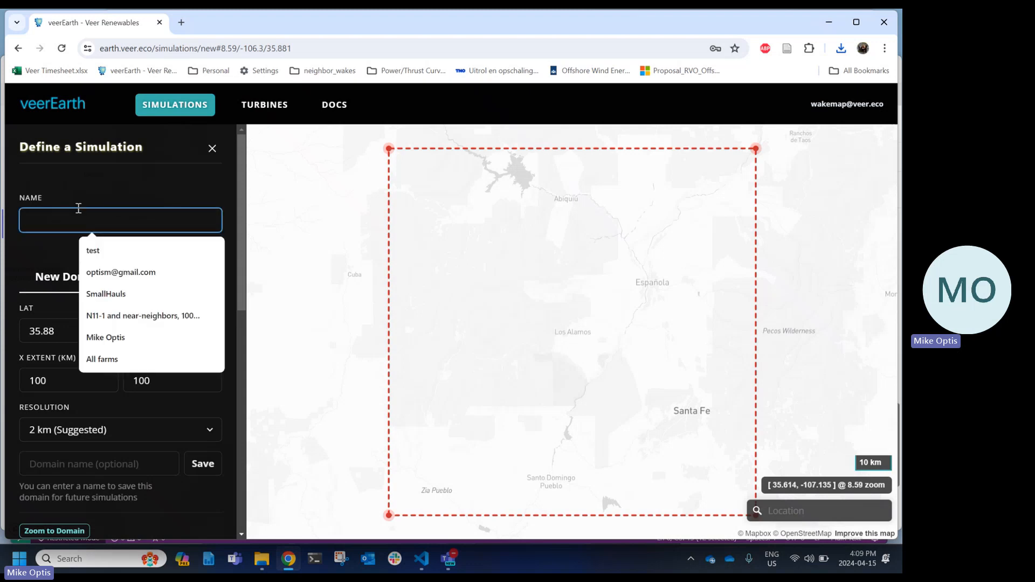
type("P")
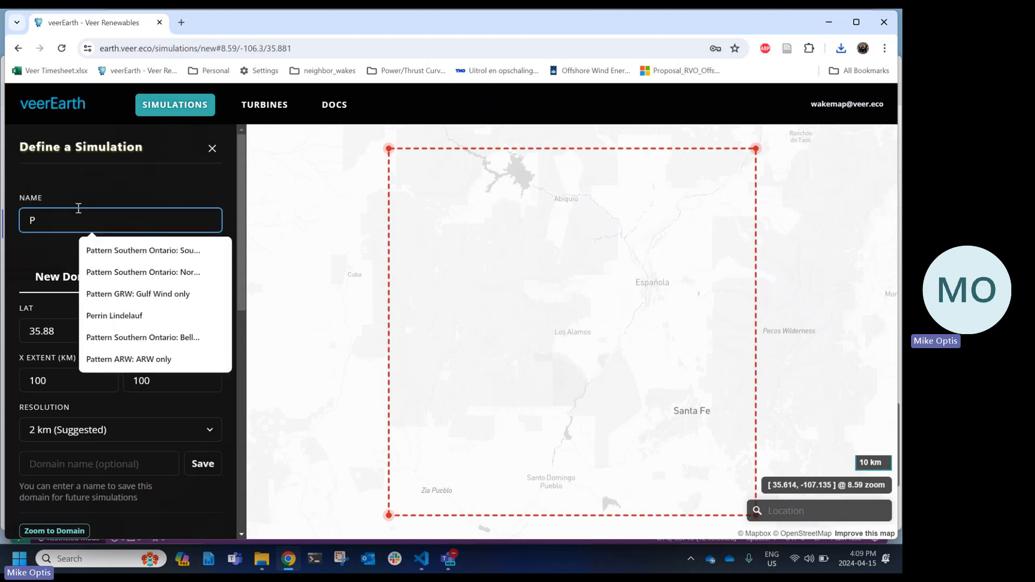
type("anhandle")
type("test")
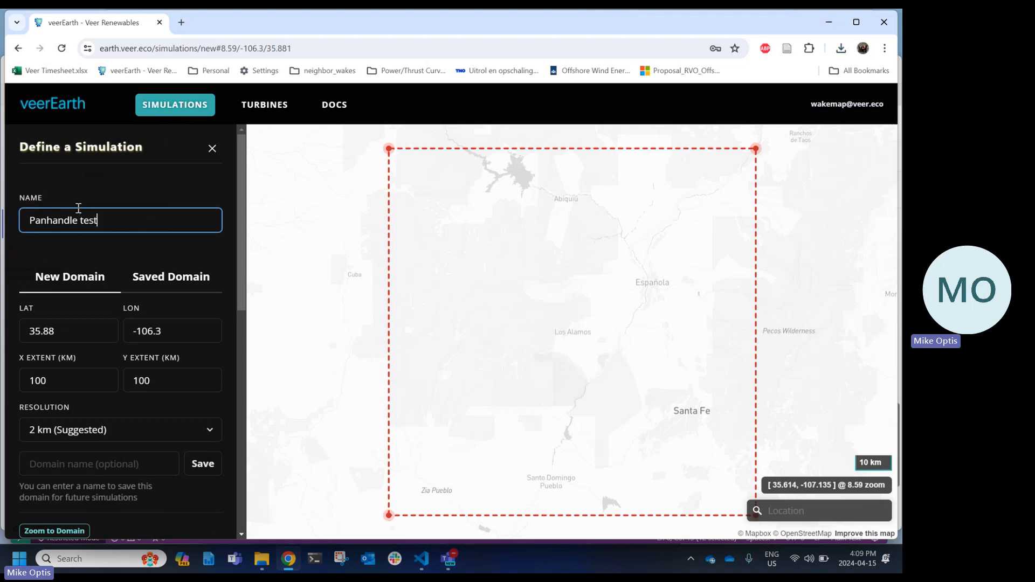
Review the new domain's coordinates and extents and check the available resolution options
scroll(97, 280, "down", 1)
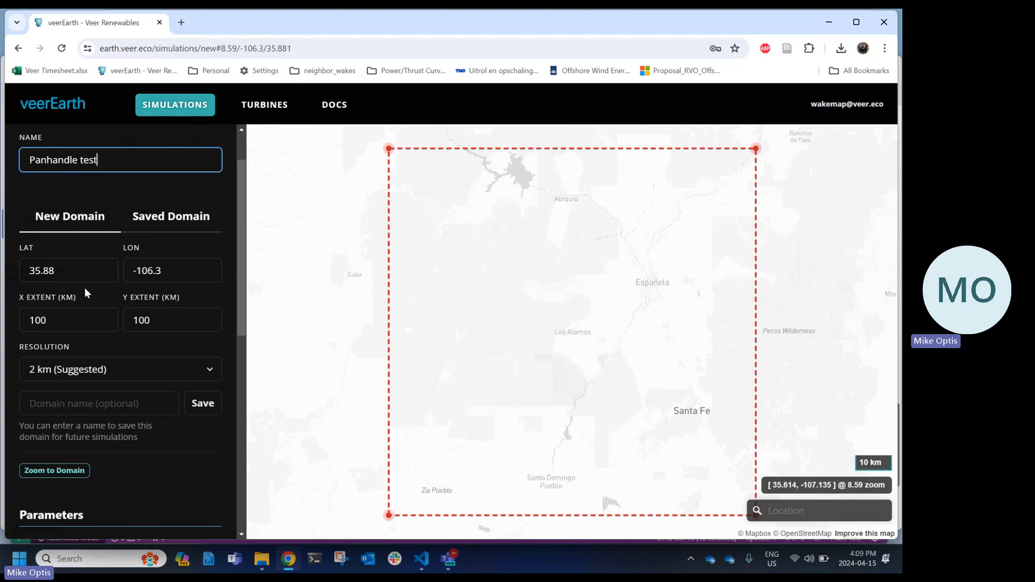
scroll(153, 321, "down", 1)
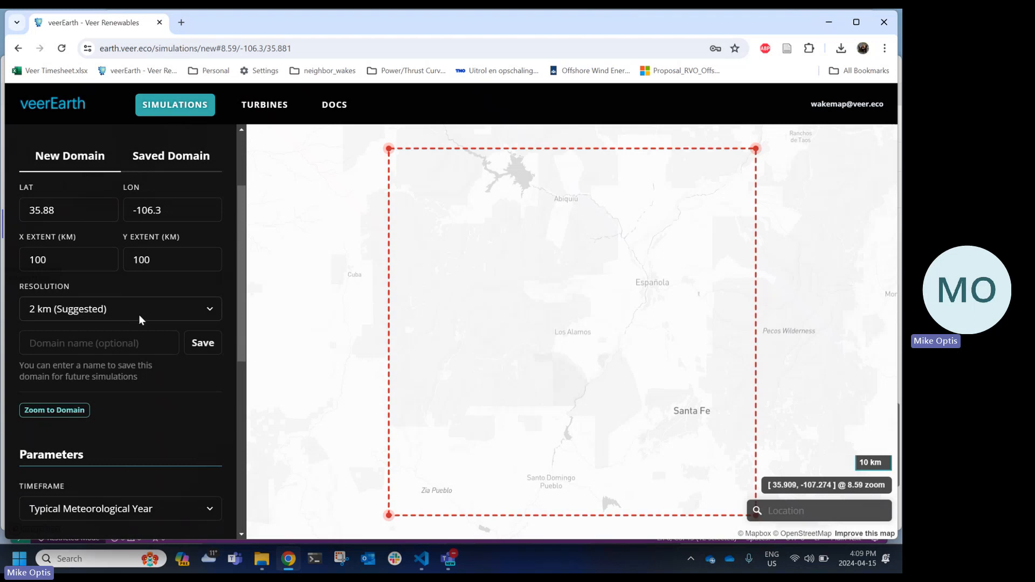
left_click(179, 314)
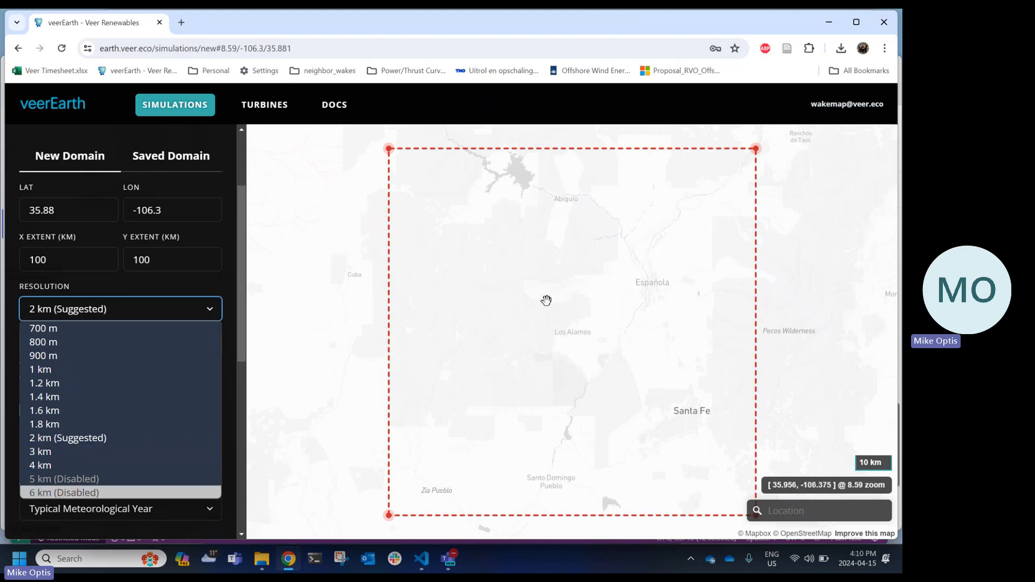
Enlarge the simulation domain on the map eastward and southward to about 243 by 132 km
scroll(539, 299, "down", 2)
scroll(540, 299, "down", 3)
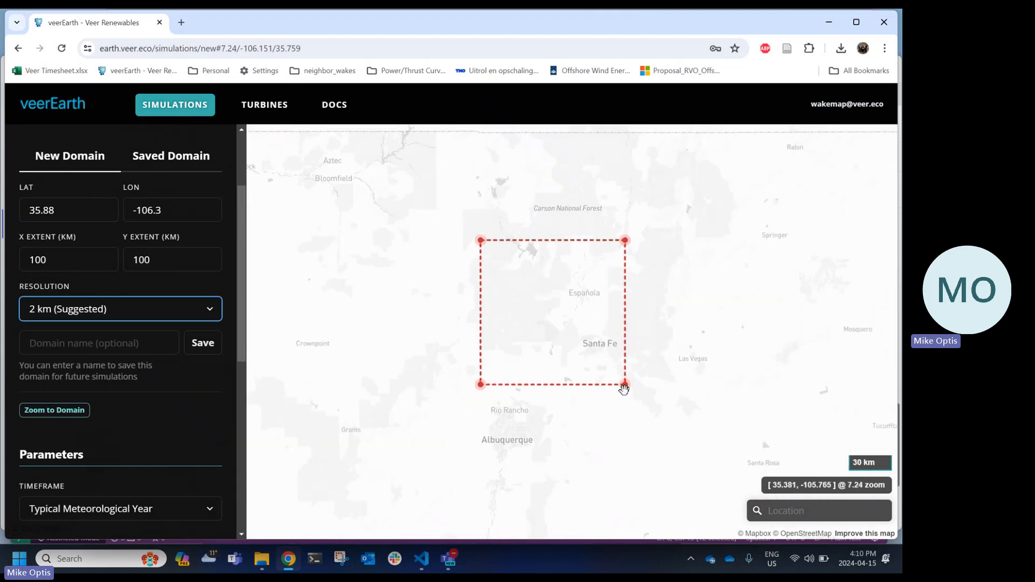
left_click_drag(807, 409, 831, 429)
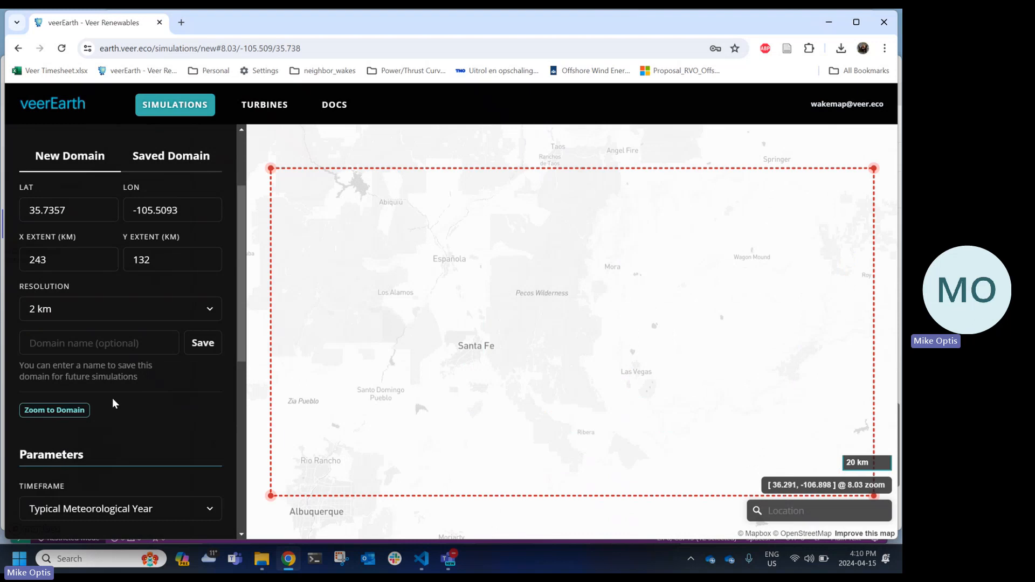
Check the resolution options for the enlarged domain, then shrink it from its northwest corner to about 203 by 97 km
left_click(84, 303)
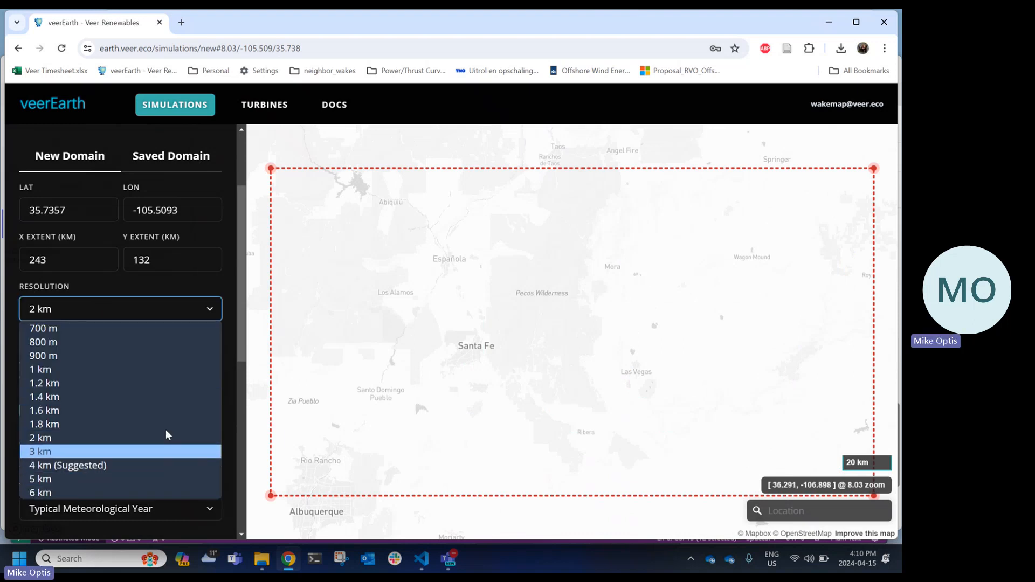
left_click(272, 169)
left_click_drag(272, 168, 370, 254)
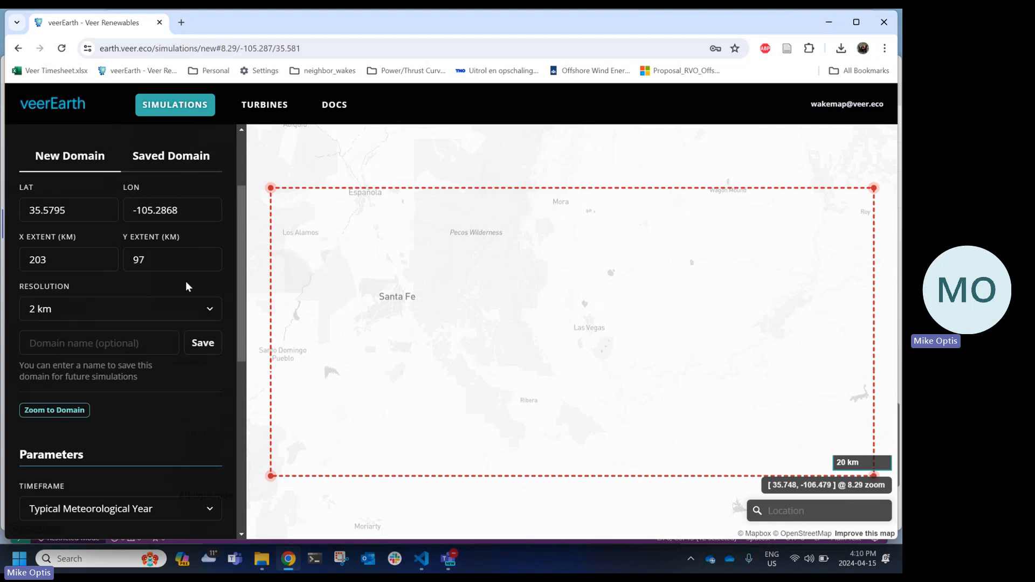
Include turbines in the simulation parameters and view the turbine file chooser without picking a file
scroll(108, 330, "down", 3)
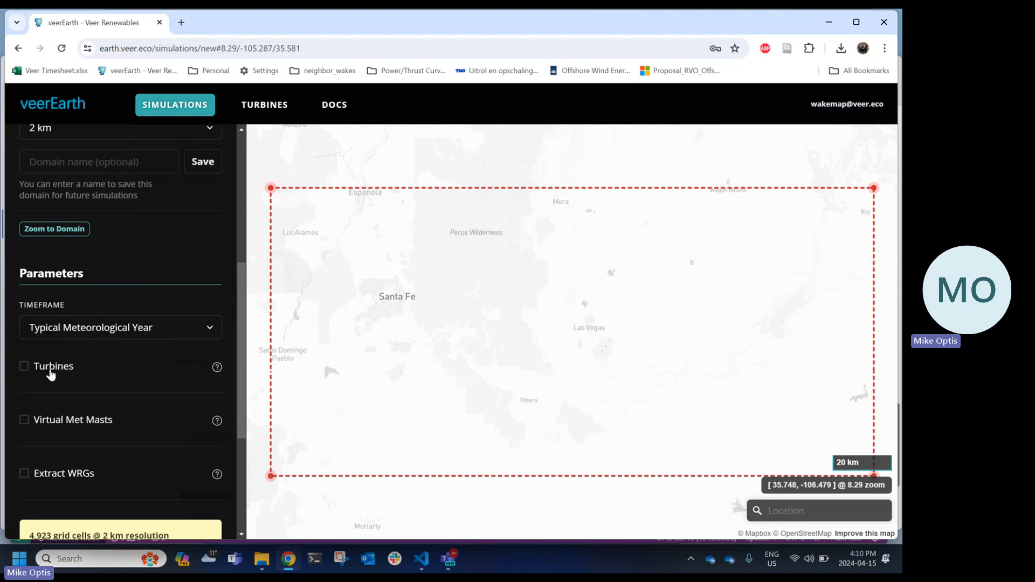
left_click(24, 375)
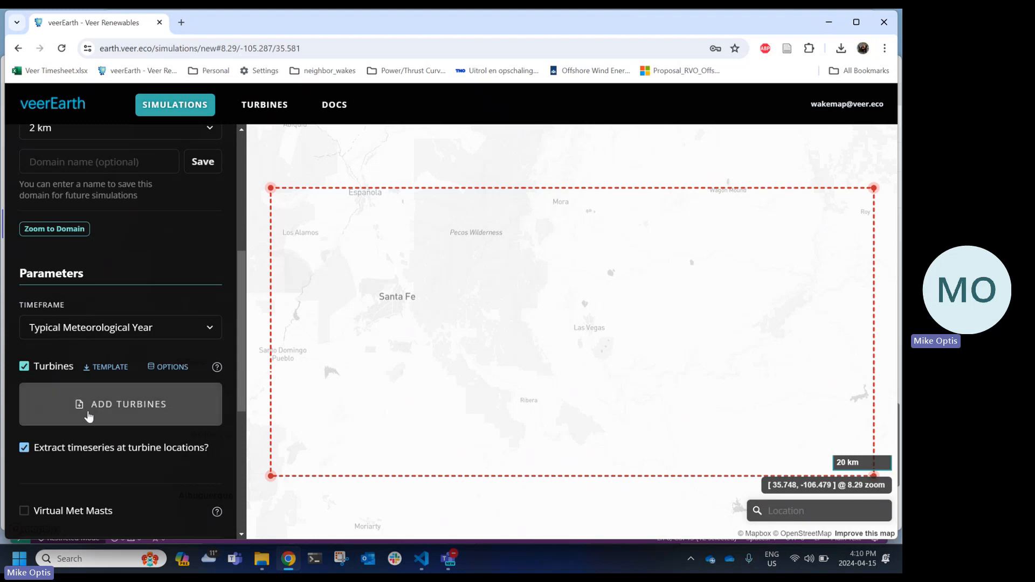
left_click(89, 413)
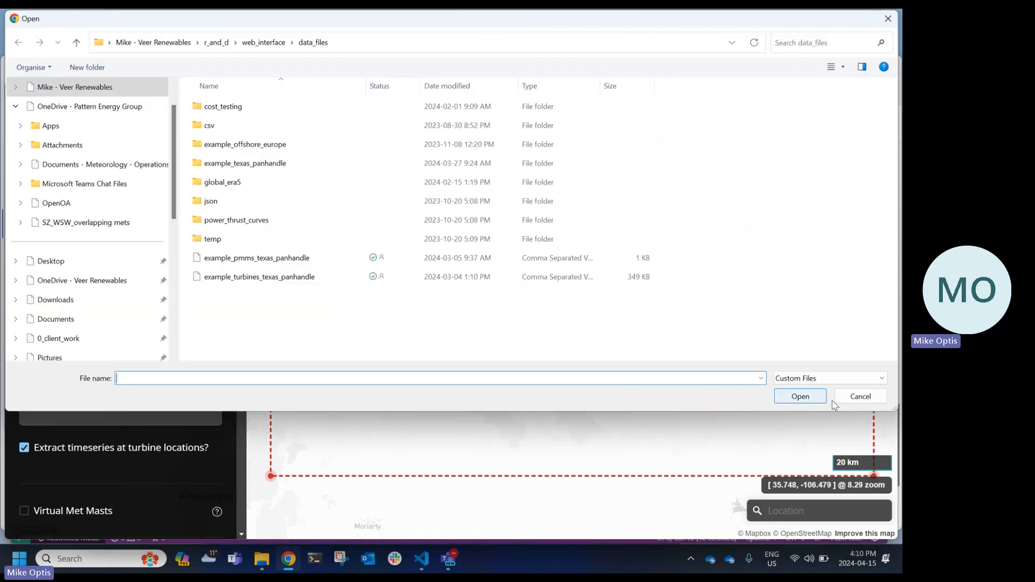
left_click(860, 396)
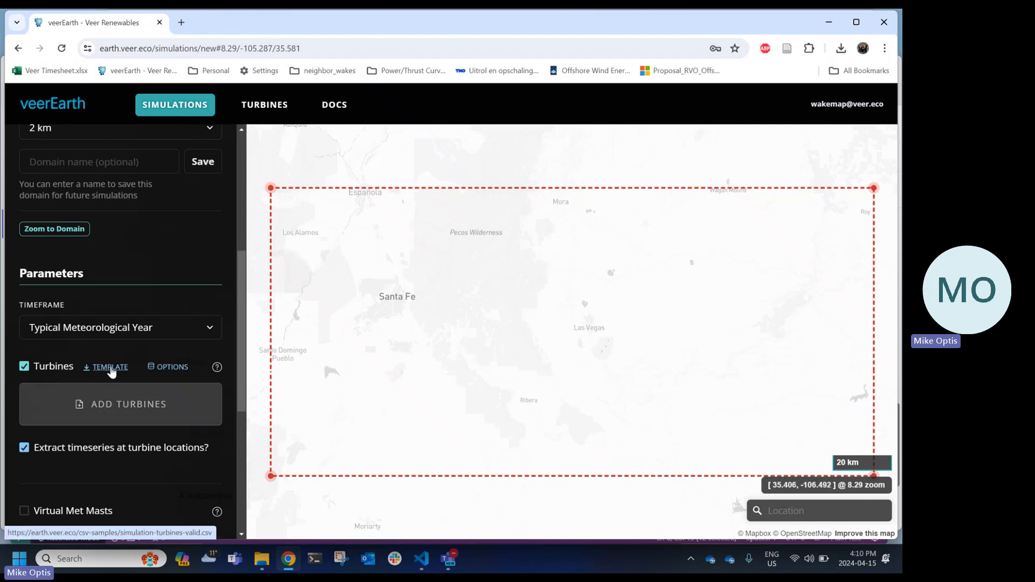
Download the simulation turbines template, open simulation-turbines-valid (3).csv and examine its lat, lon and t_model columns
left_click(111, 371)
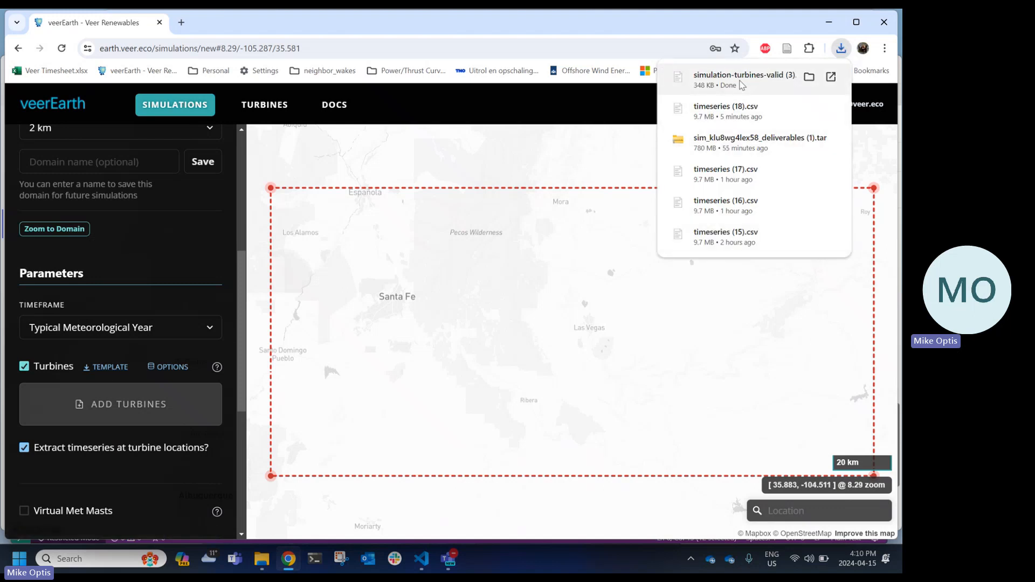
left_click(732, 85)
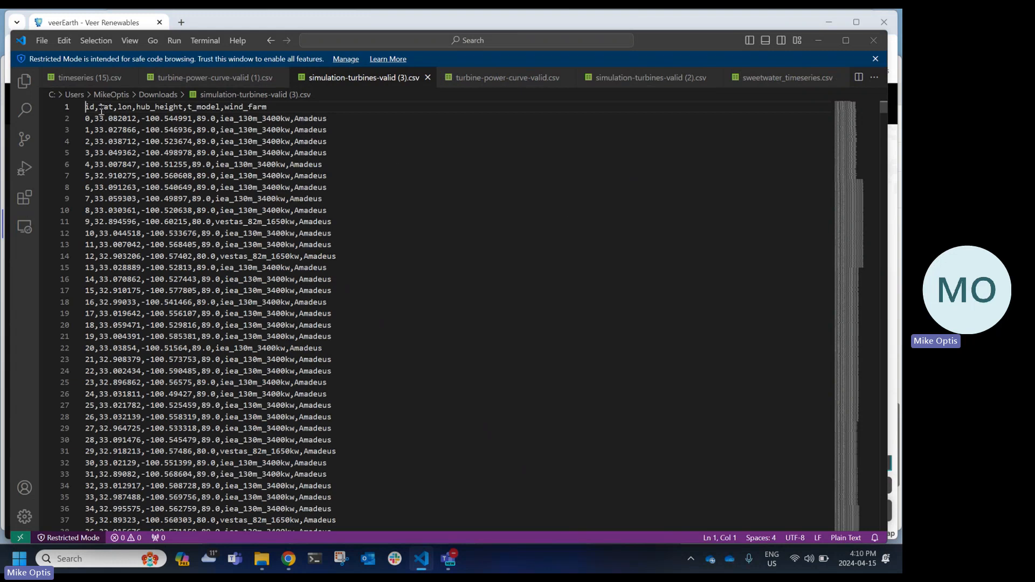
left_click_drag(99, 107, 136, 107)
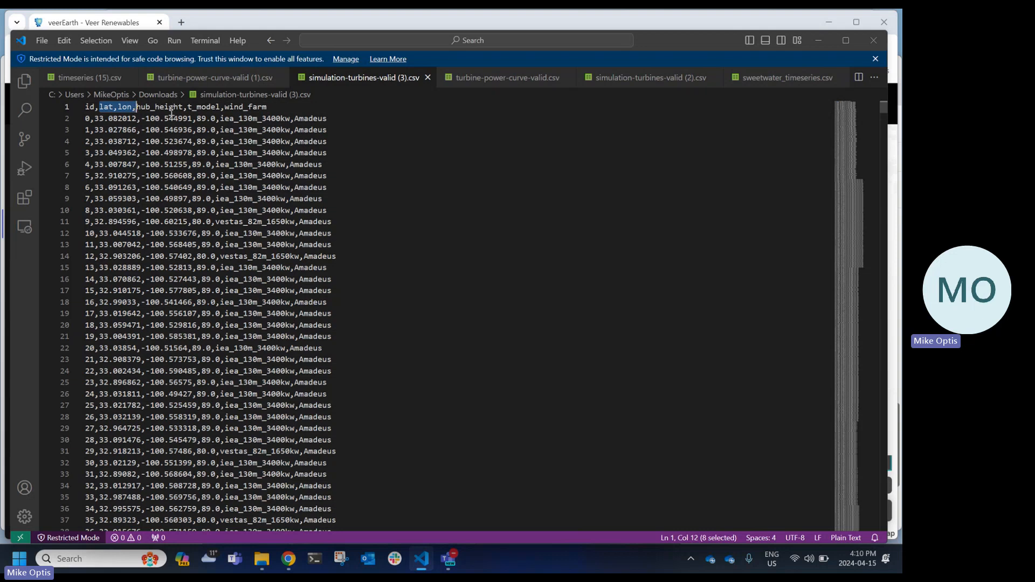
left_click_drag(187, 106, 291, 119)
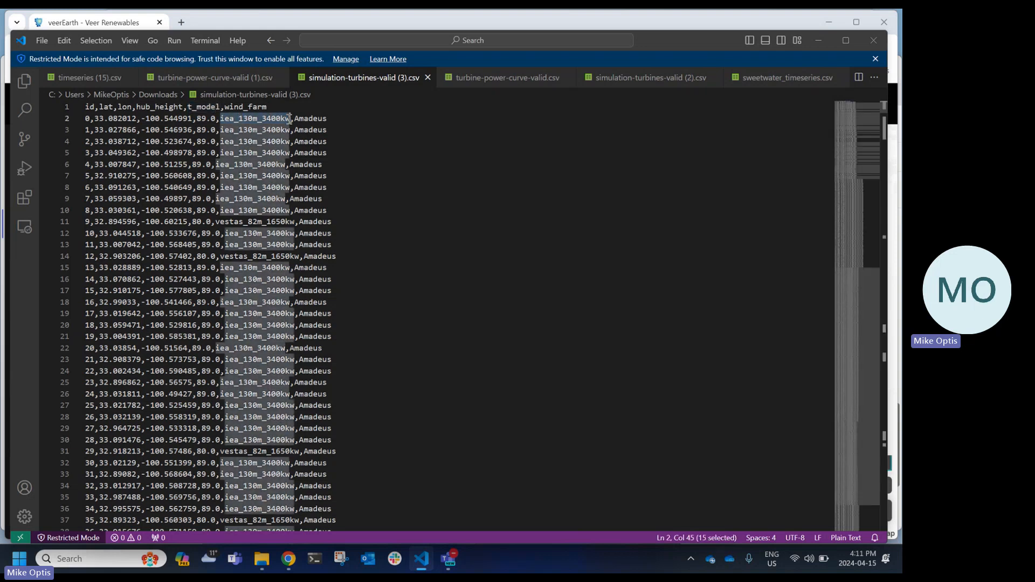
Examine the wind_farm column and the turbine rows below it in the simulation turbines template
left_click(239, 166)
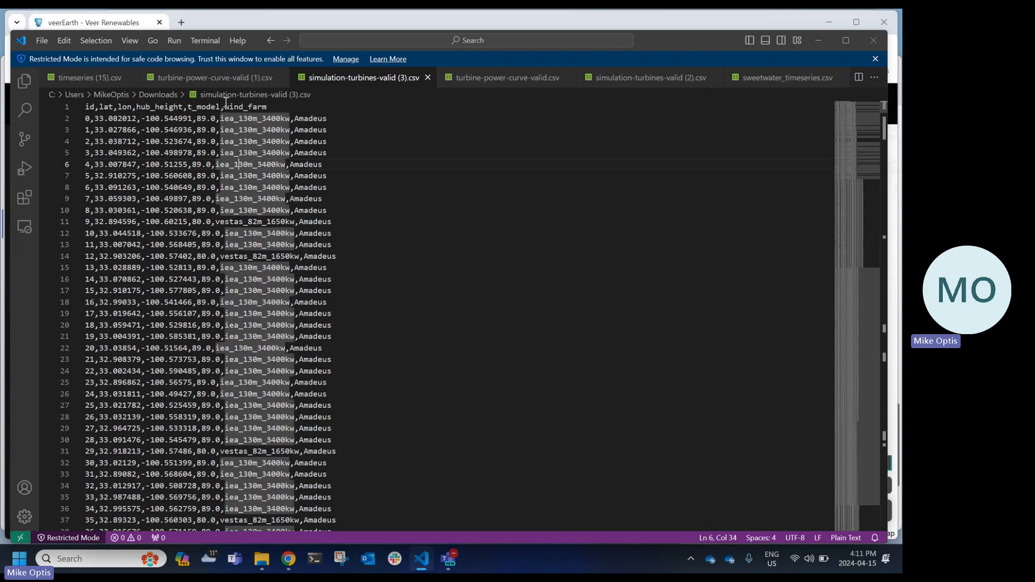
left_click(226, 105)
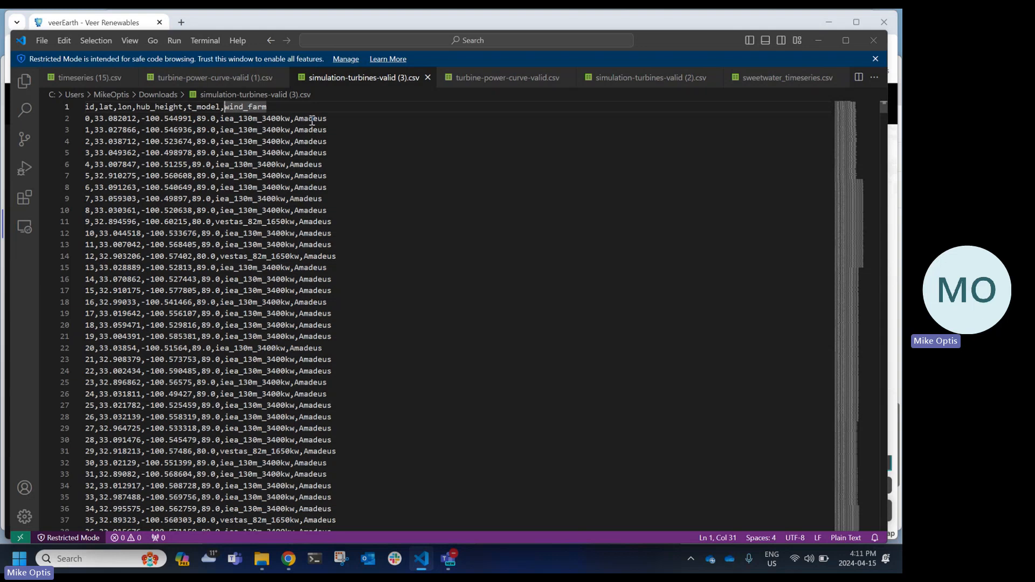
scroll(321, 216, "down", 4)
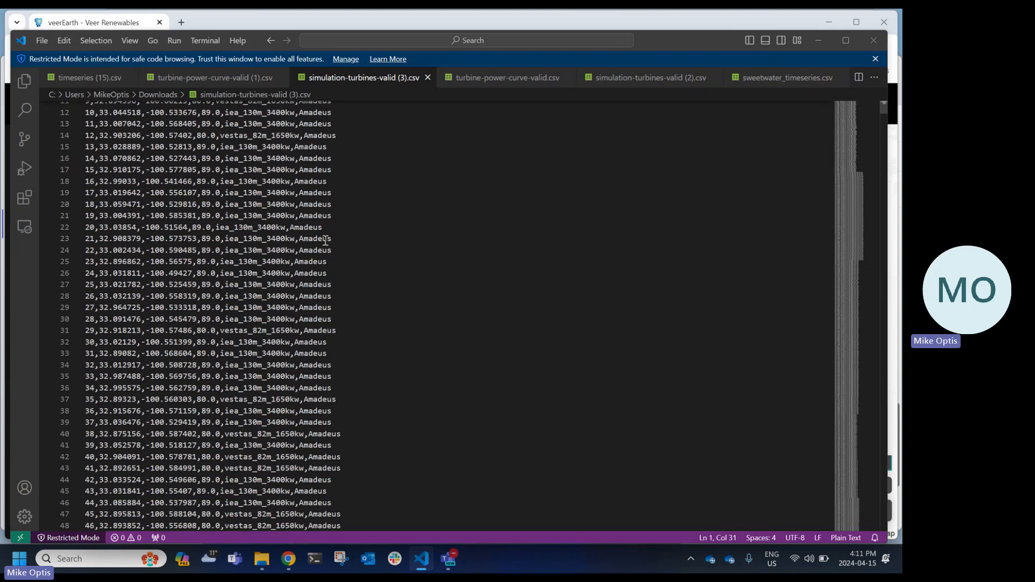
scroll(325, 237, "up", 4)
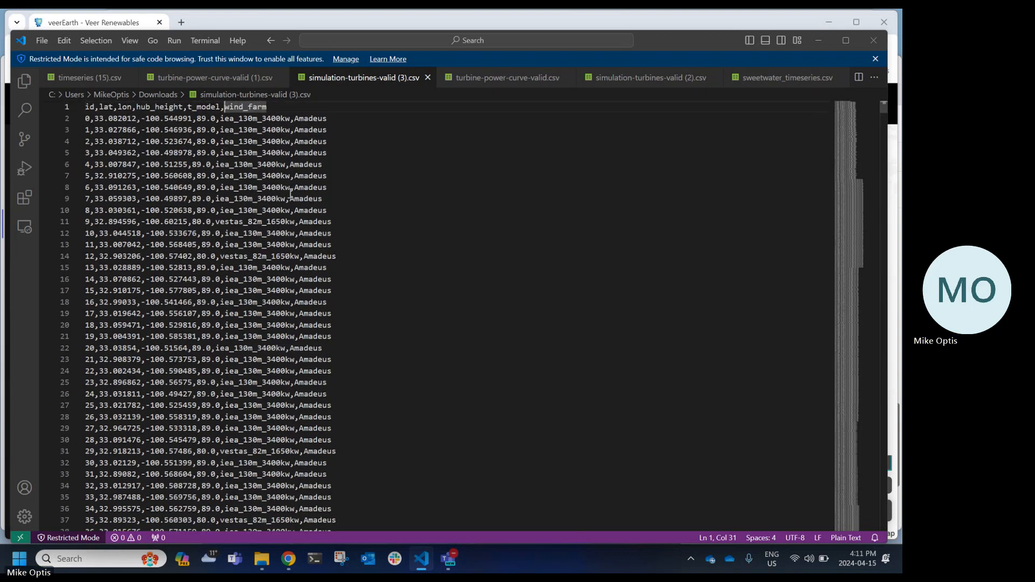
Switch back to veerEarth in Chrome and upload the example_turbines_texas_panhandle file as the simulation's turbines
key("alt+Tab")
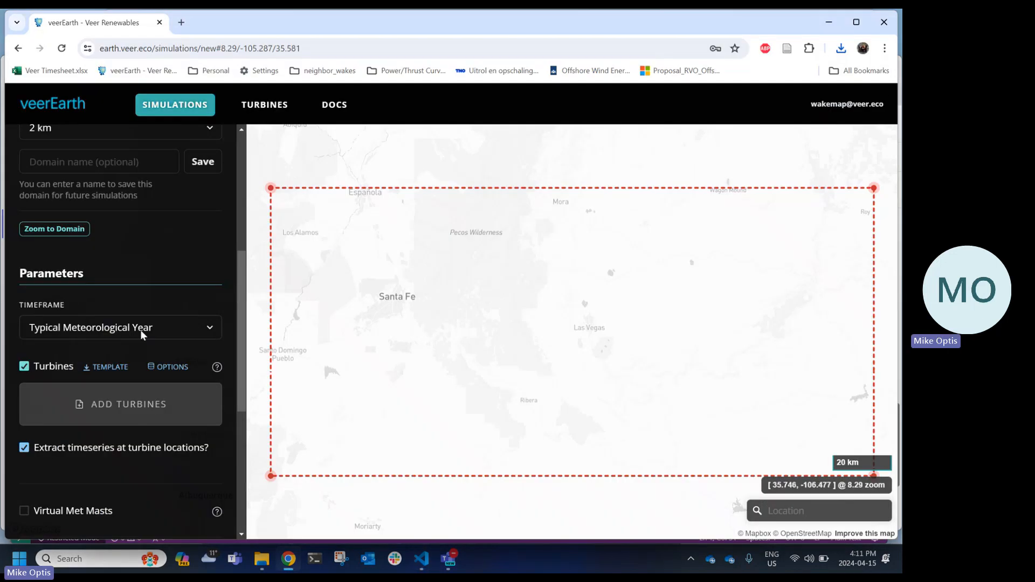
left_click(134, 404)
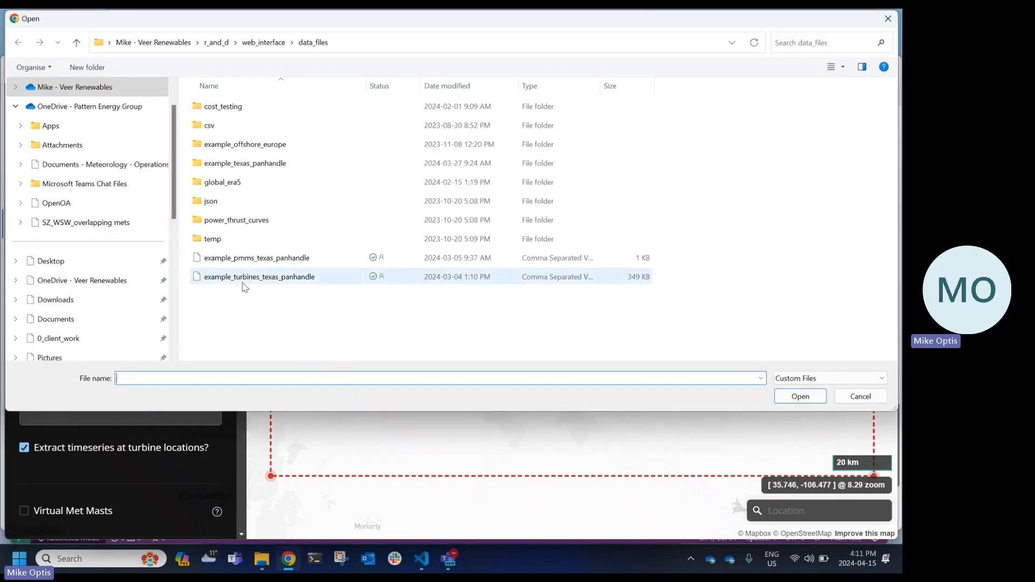
left_click(263, 278)
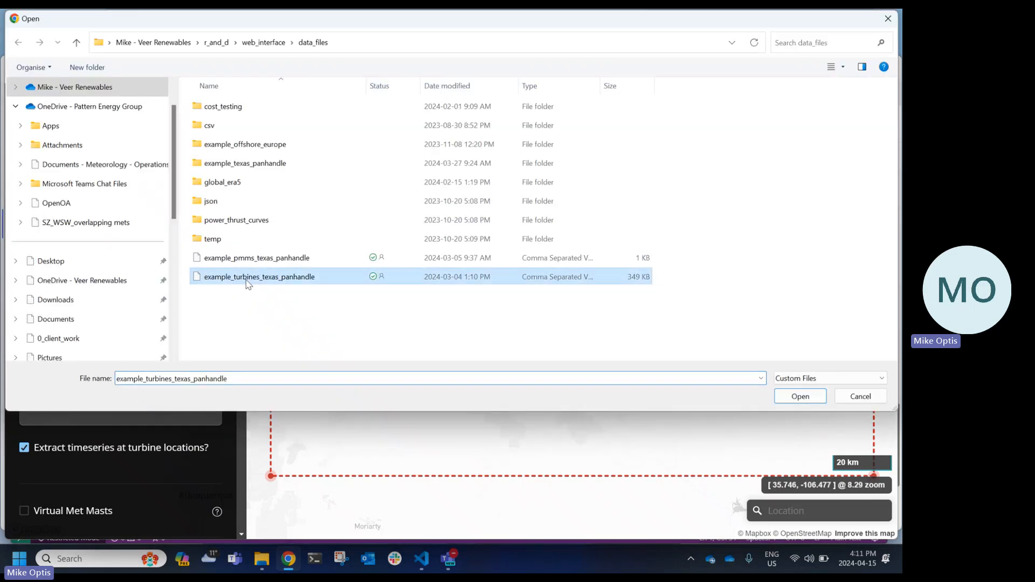
left_click(800, 396)
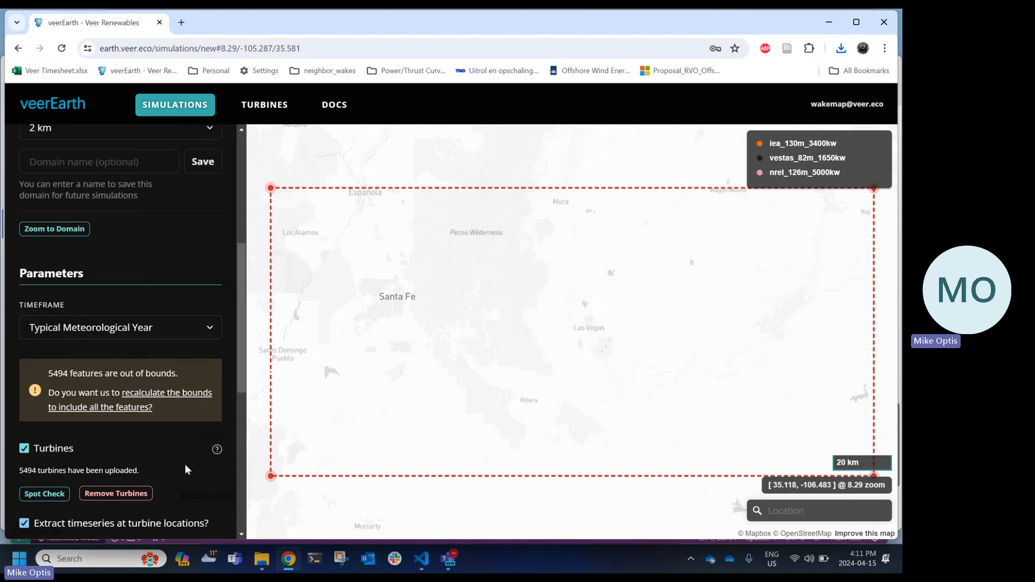
Recalculate the domain bounds to include all the uploaded turbines and inspect the turbine layout on the map
scroll(183, 463, "down", 2)
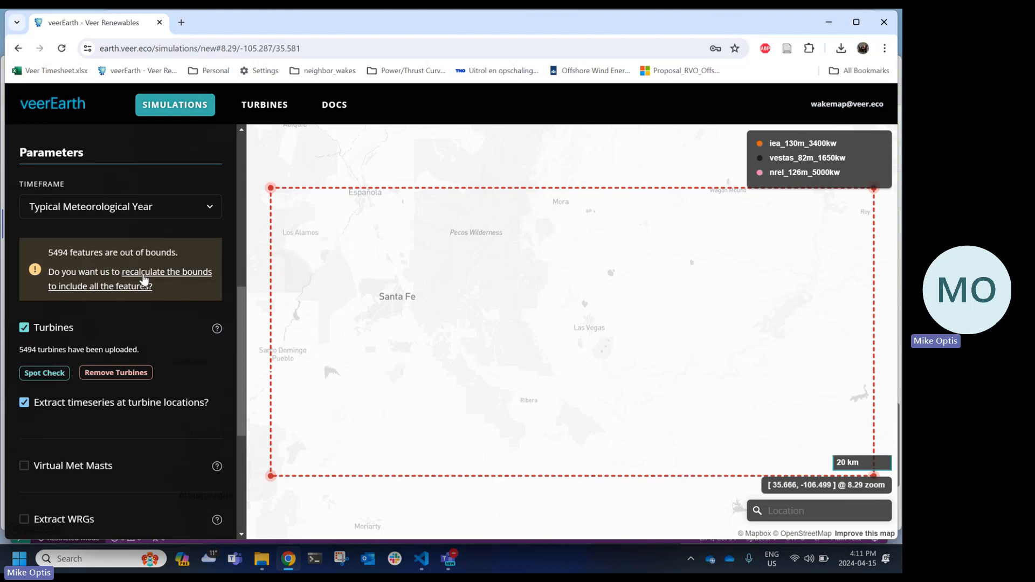
left_click(144, 278)
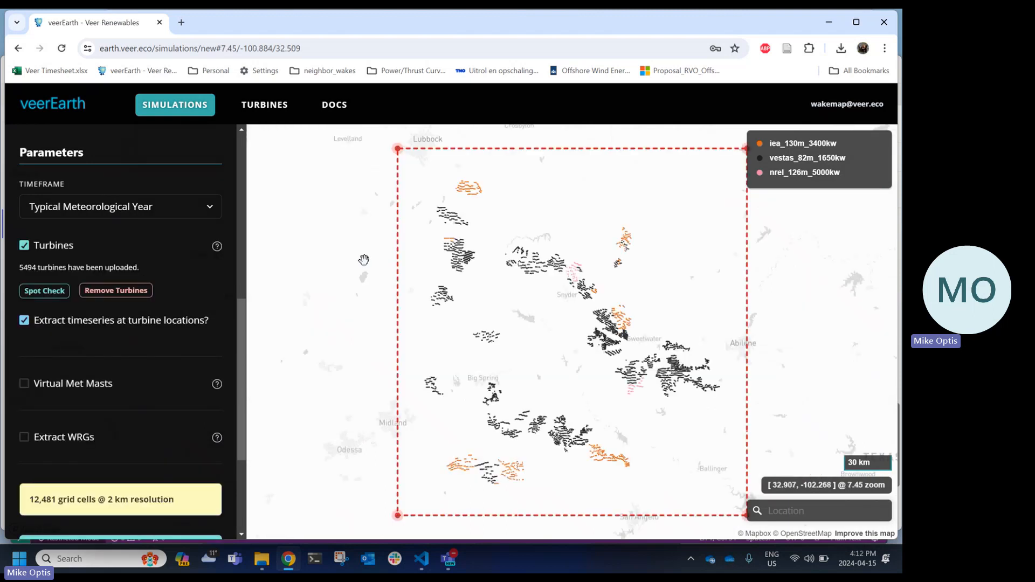
scroll(366, 260, "down", 5)
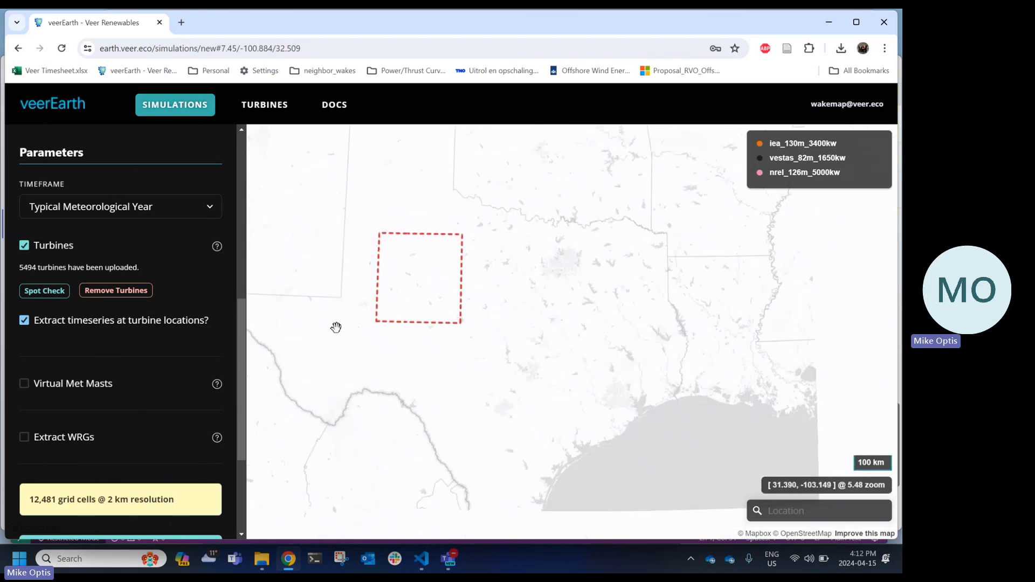
scroll(381, 324, "up", 3)
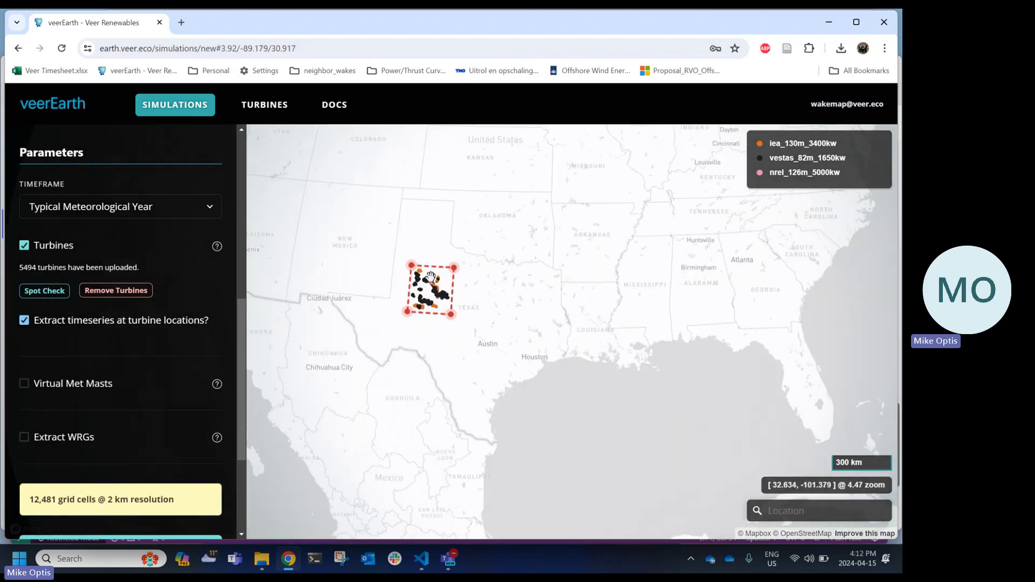
scroll(431, 276, "up", 3)
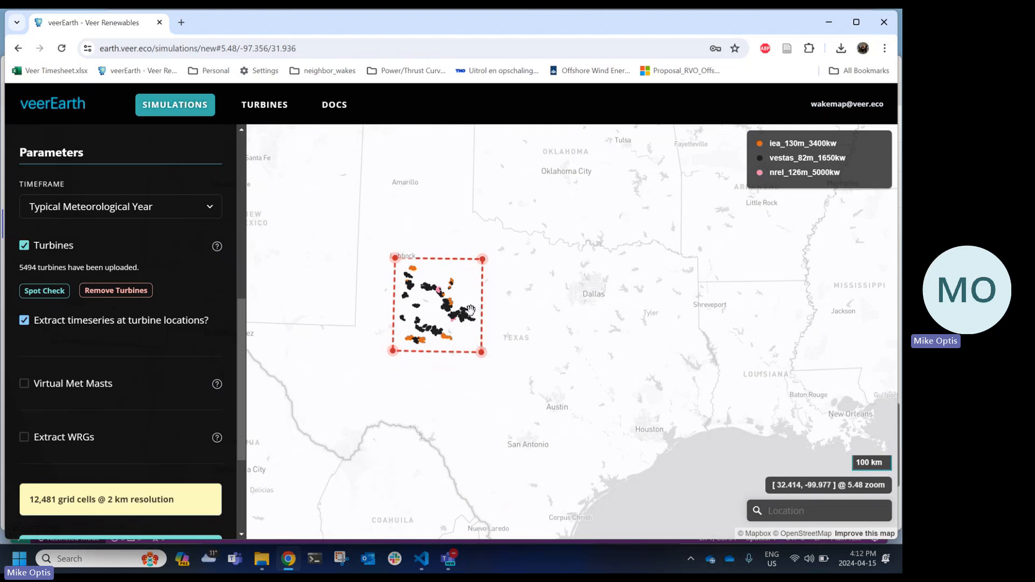
scroll(474, 307, "up", 4)
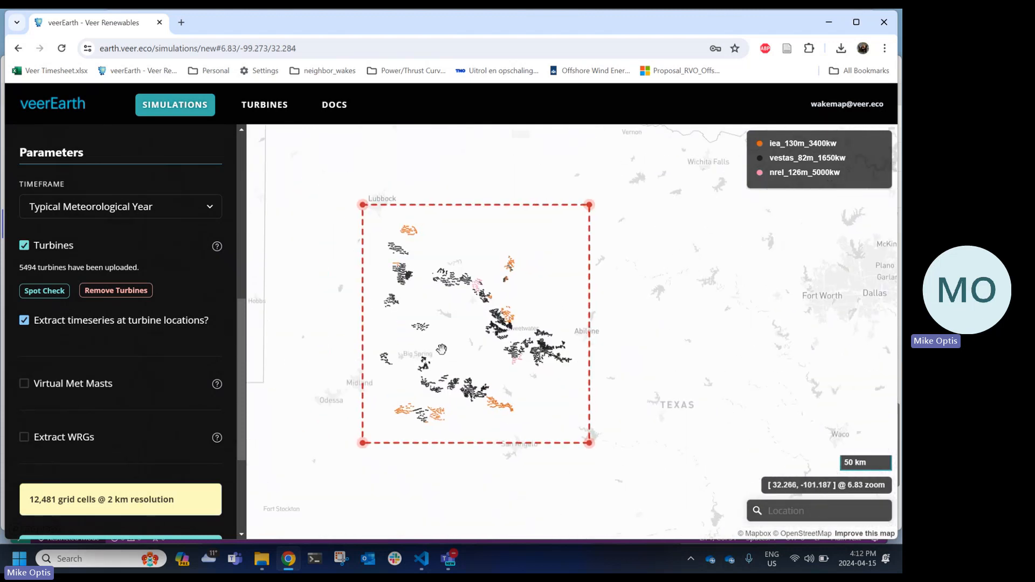
scroll(454, 361, "up", 1)
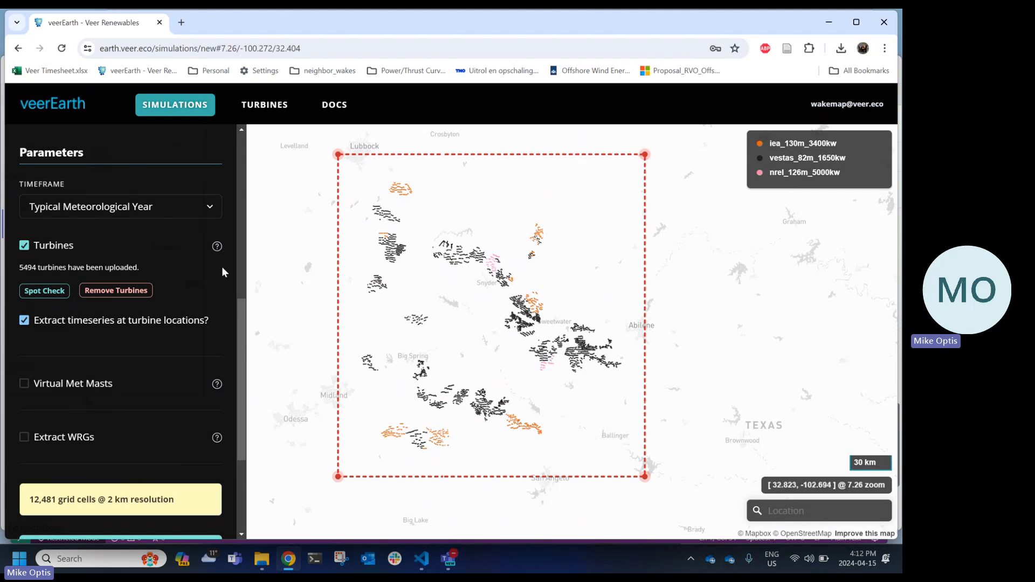
Shrink the domain from its northeast and southwest corners to about 211 by 204 km, keeping all turbines inside
scroll(145, 293, "up", 2)
scroll(145, 299, "up", 4)
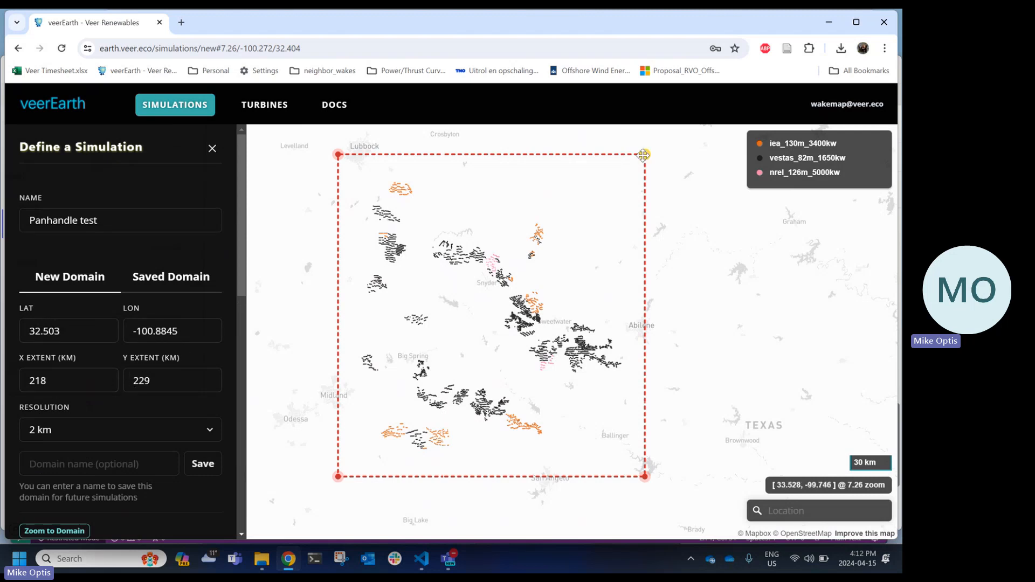
left_click_drag(645, 155, 637, 169)
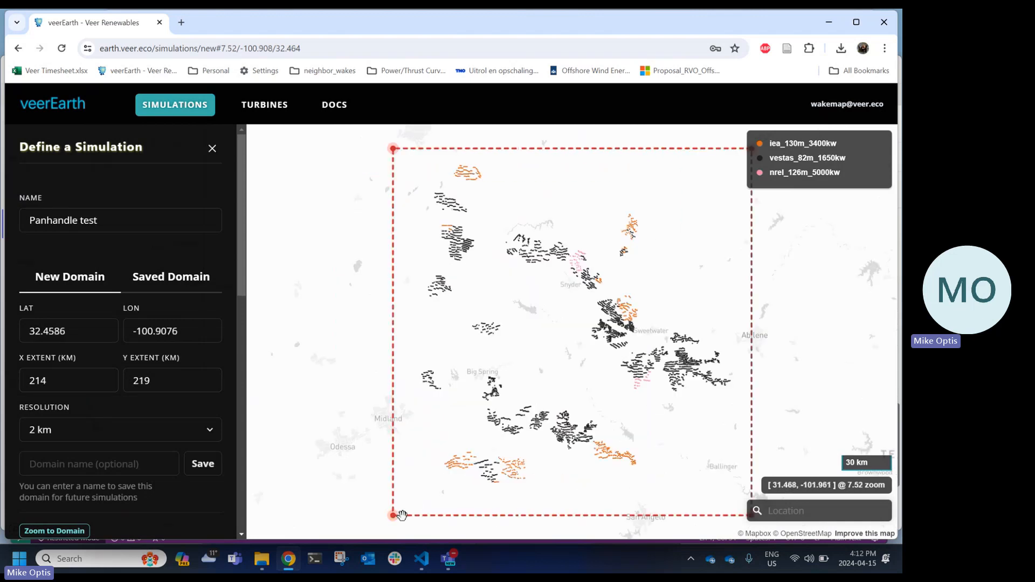
left_click_drag(393, 514, 397, 490)
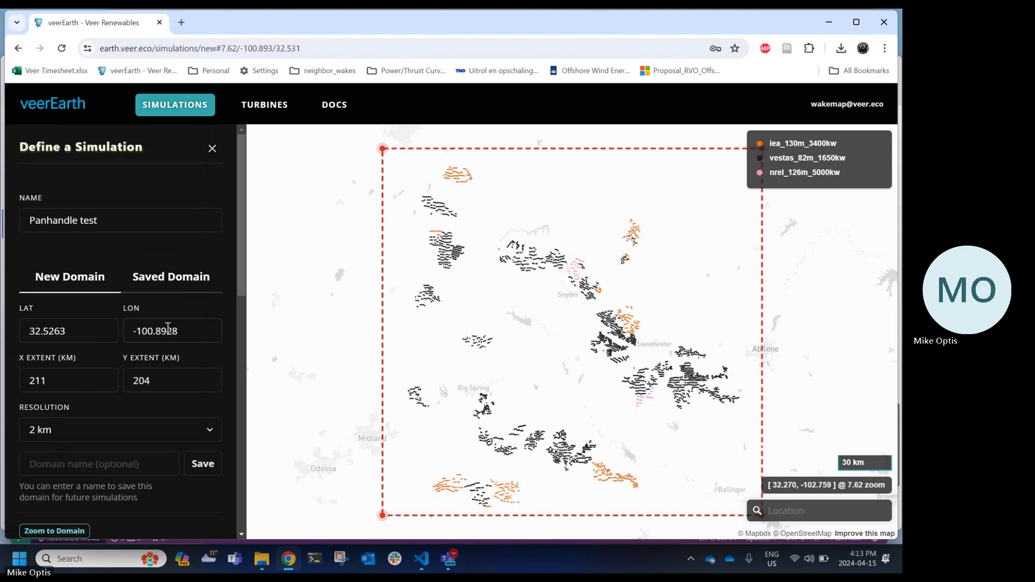
Try the Custom Dates timeframe, look over the date fields, and return the timeframe to Typical Meteorological Year
scroll(89, 367, "down", 5)
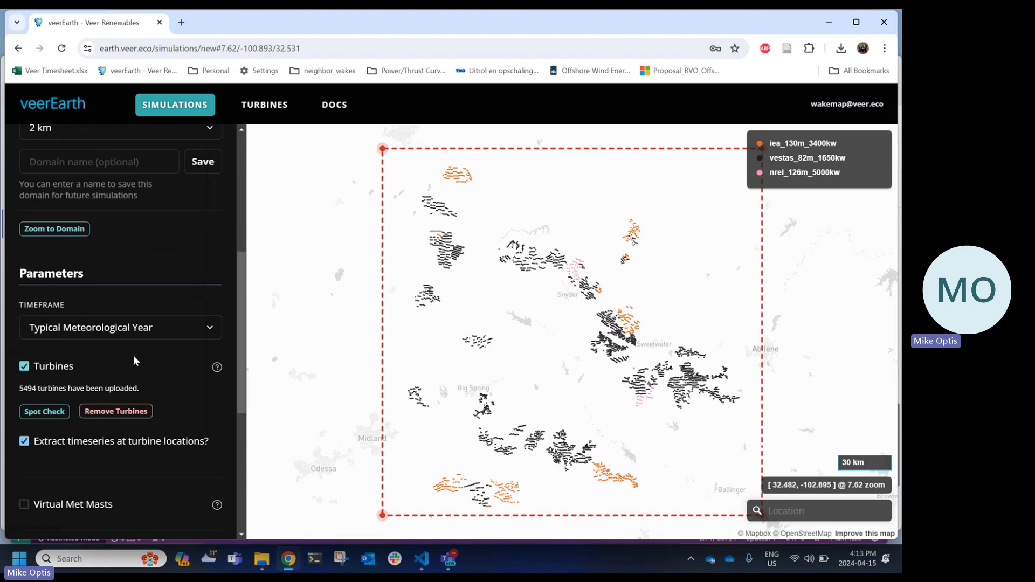
left_click(105, 330)
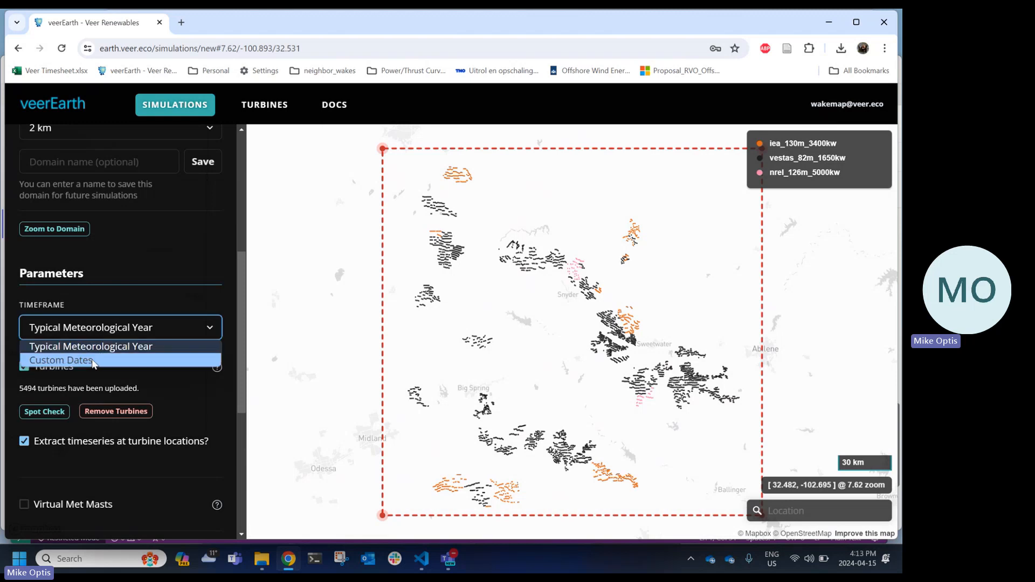
left_click(92, 359)
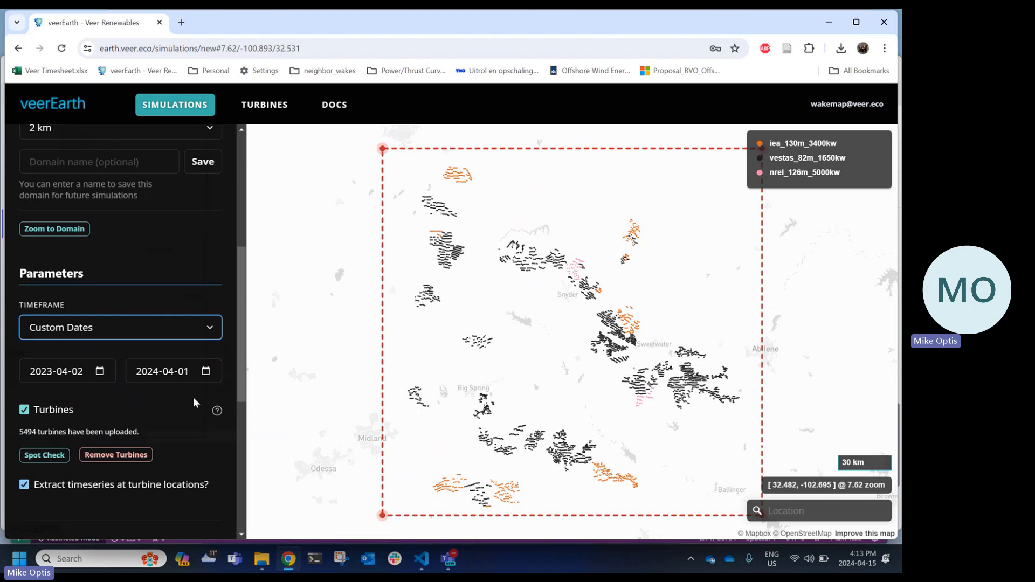
scroll(193, 396, "down", 1)
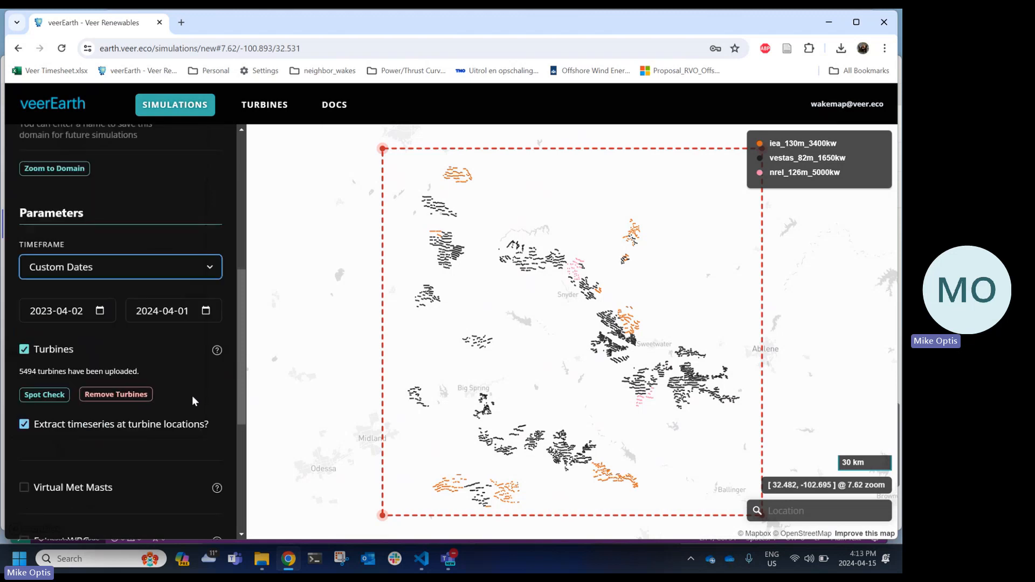
scroll(128, 399, "down", 2)
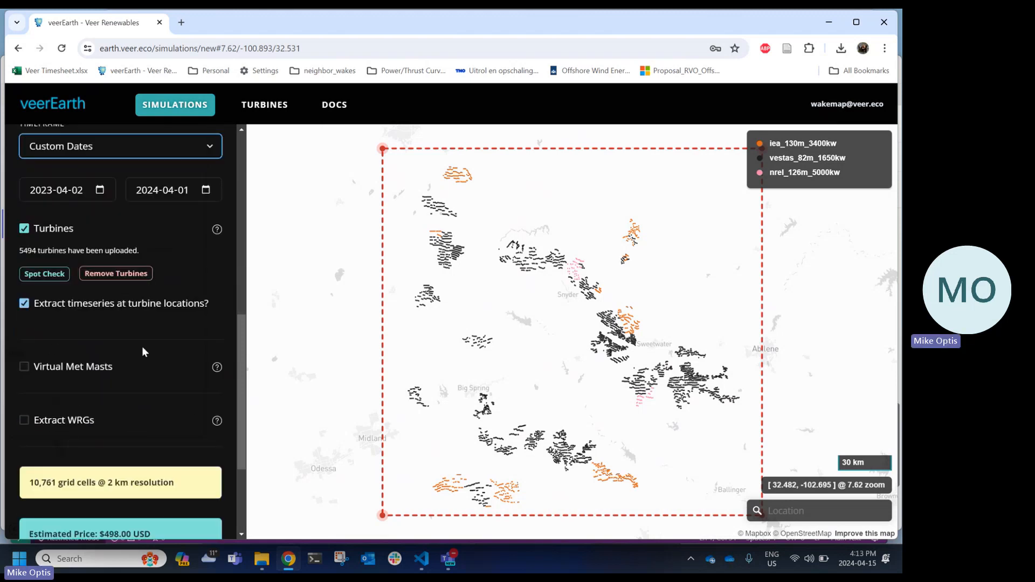
scroll(141, 347, "up", 2)
left_click(101, 272)
left_click(102, 284)
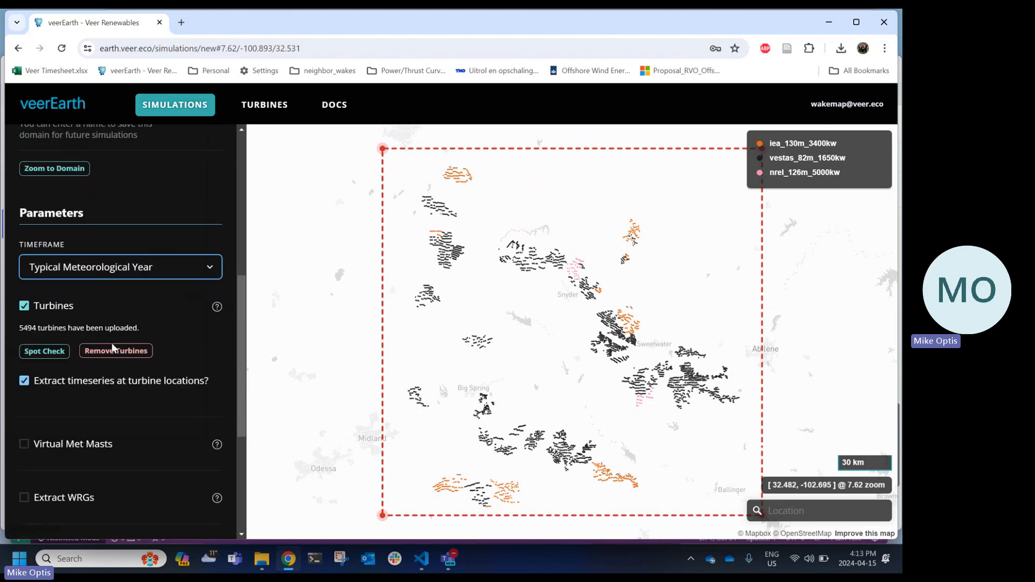
Include virtual met masts in the simulation and upload the example_pmms_texas_panhandle file for them
scroll(132, 377, "down", 2)
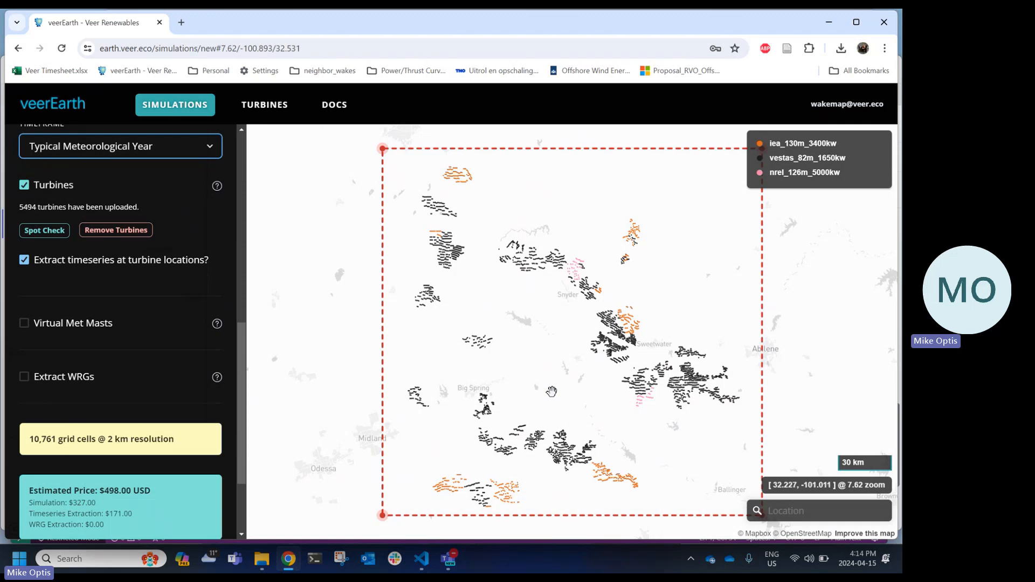
scroll(547, 336, "up", 1)
scroll(576, 327, "up", 1)
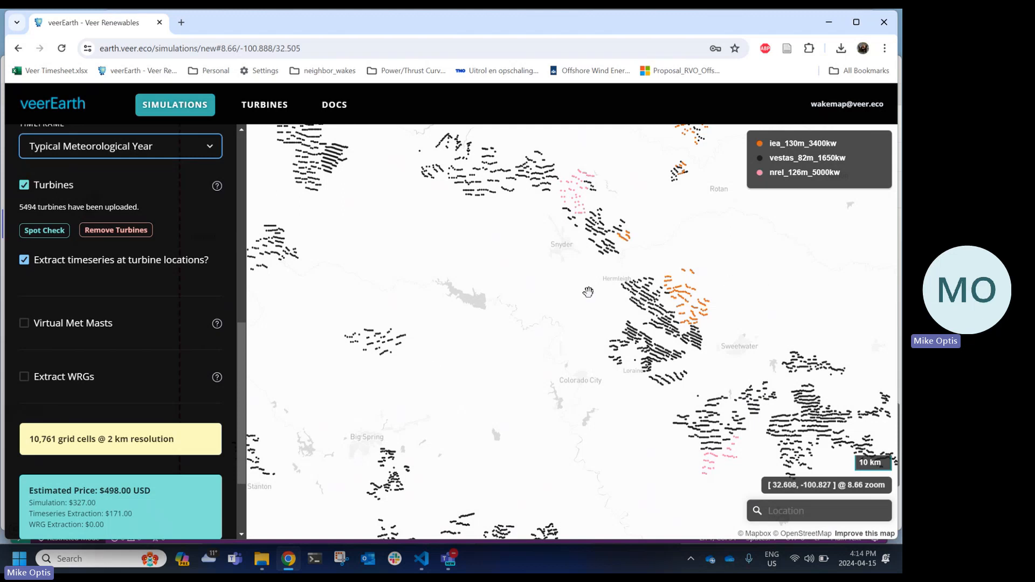
scroll(78, 348, "up", 1)
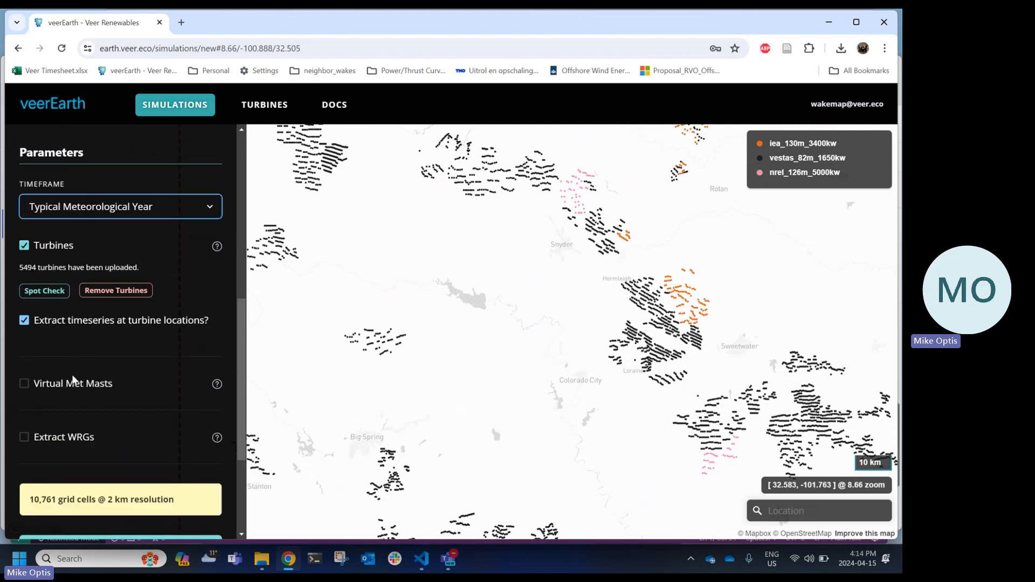
left_click(59, 388)
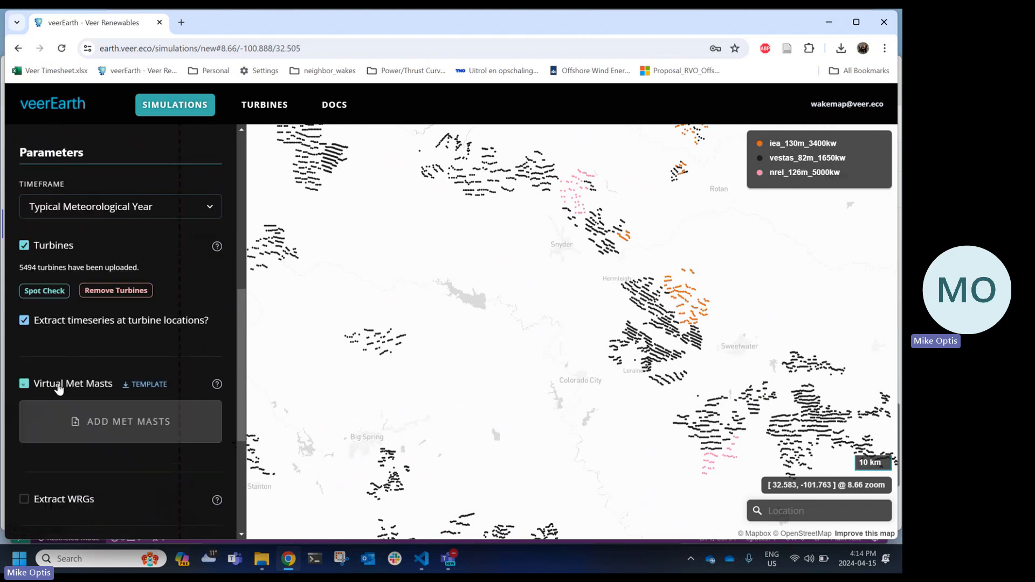
left_click(91, 421)
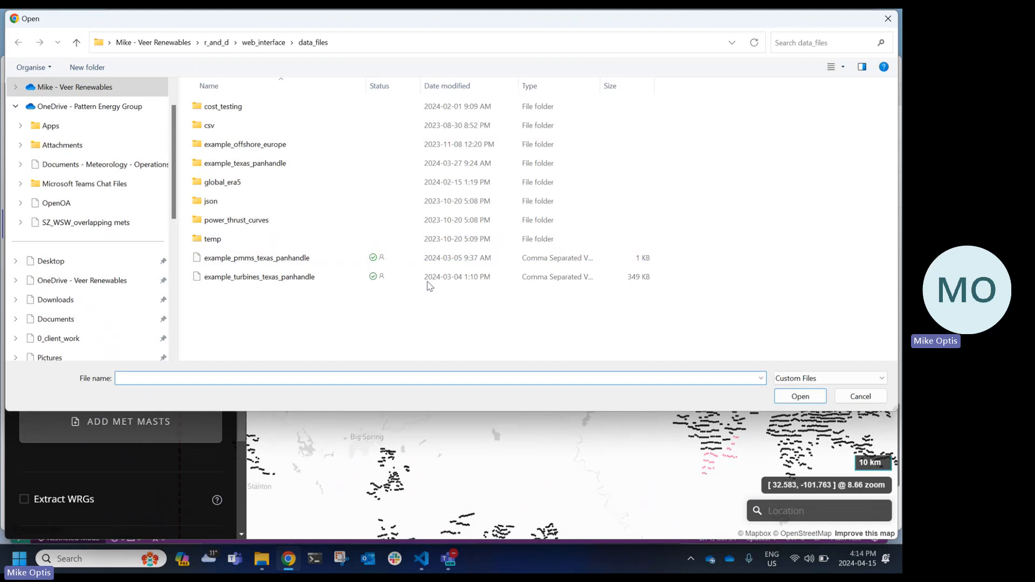
left_click(297, 260)
left_click(807, 400)
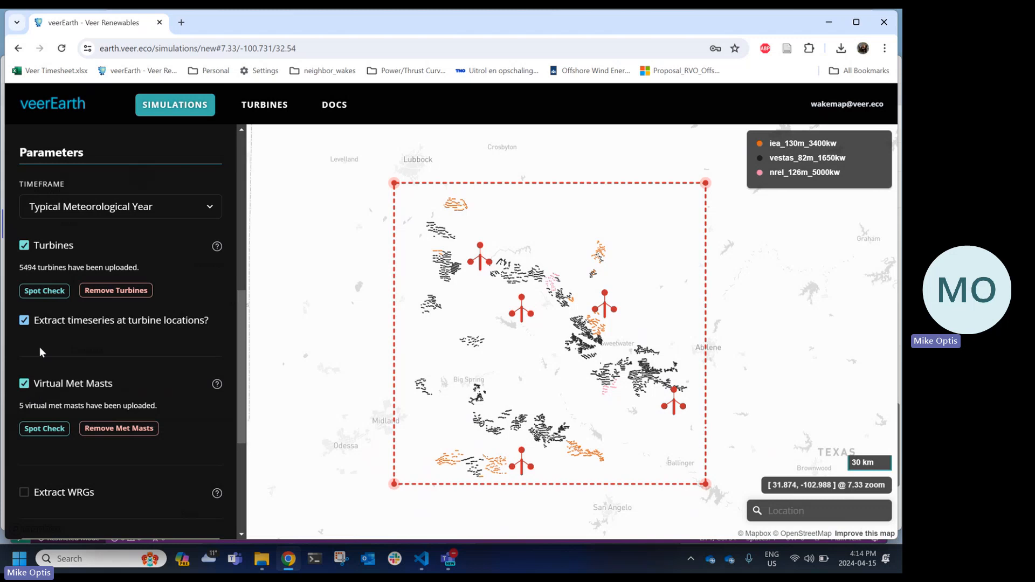
Toggle timeseries extraction at turbine locations off and back on, and enable WRG extraction at 80 m and 120 m
left_click(25, 322)
left_click(25, 322)
scroll(160, 354, "down", 3)
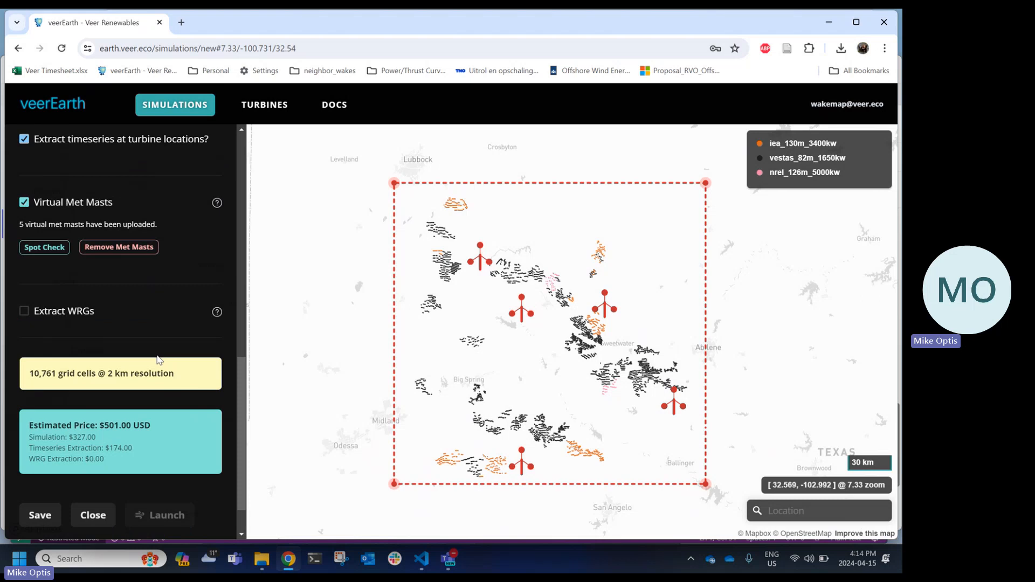
left_click(63, 315)
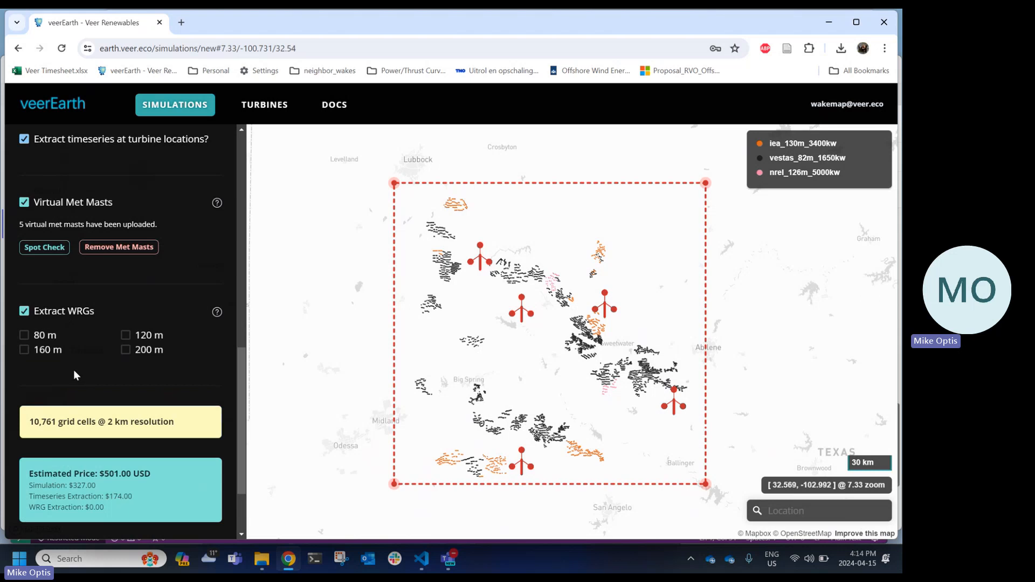
left_click(25, 335)
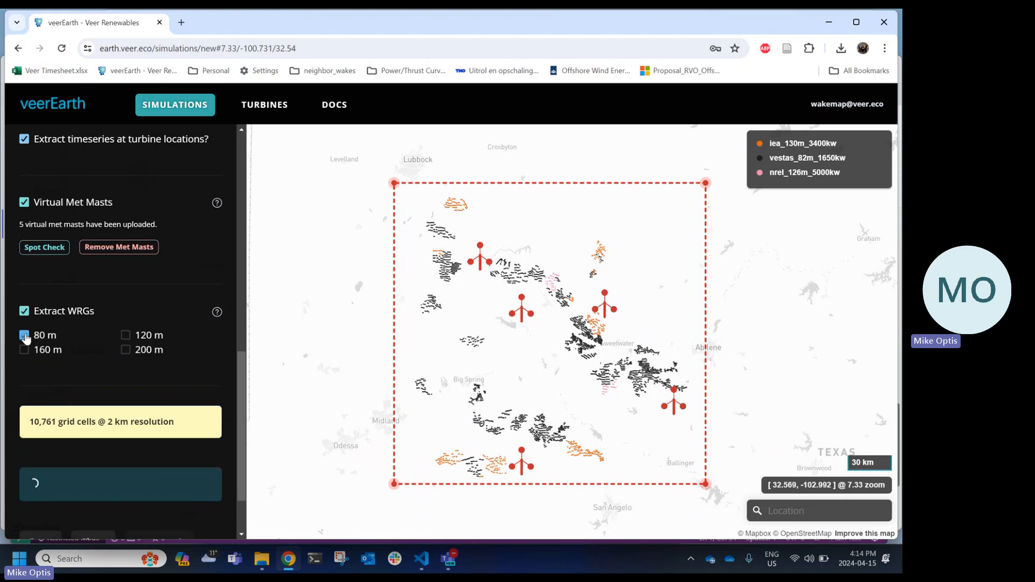
left_click(127, 336)
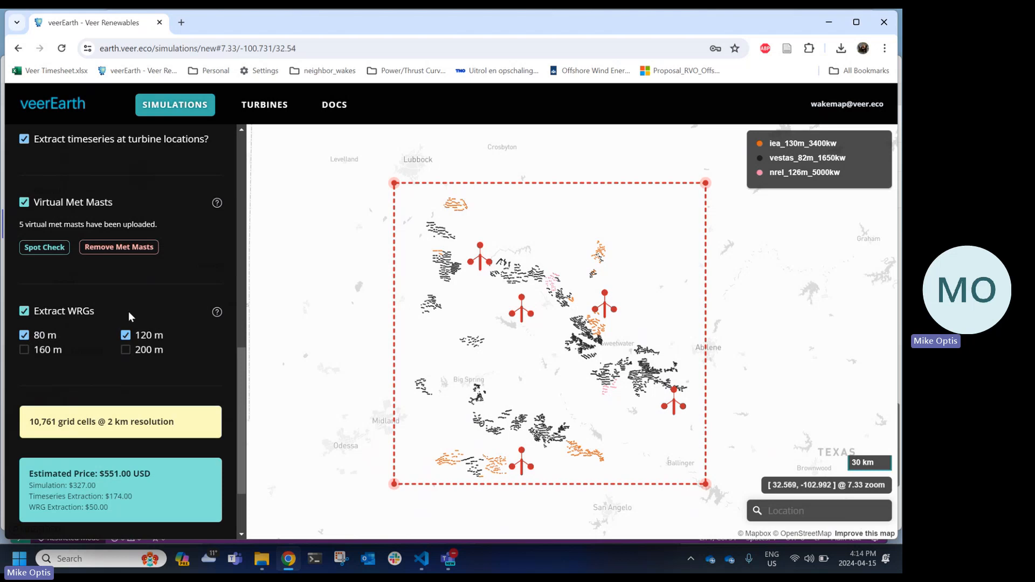
Set the domain resolution to 1 km and compare the estimated price with the one at the previous resolution
scroll(132, 307, "down", 2)
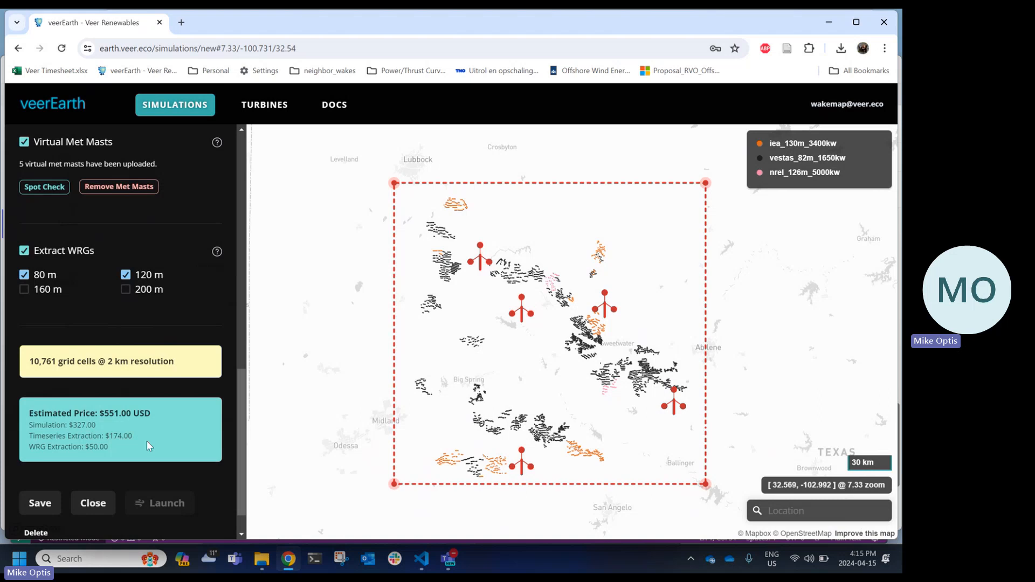
scroll(108, 405, "up", 15)
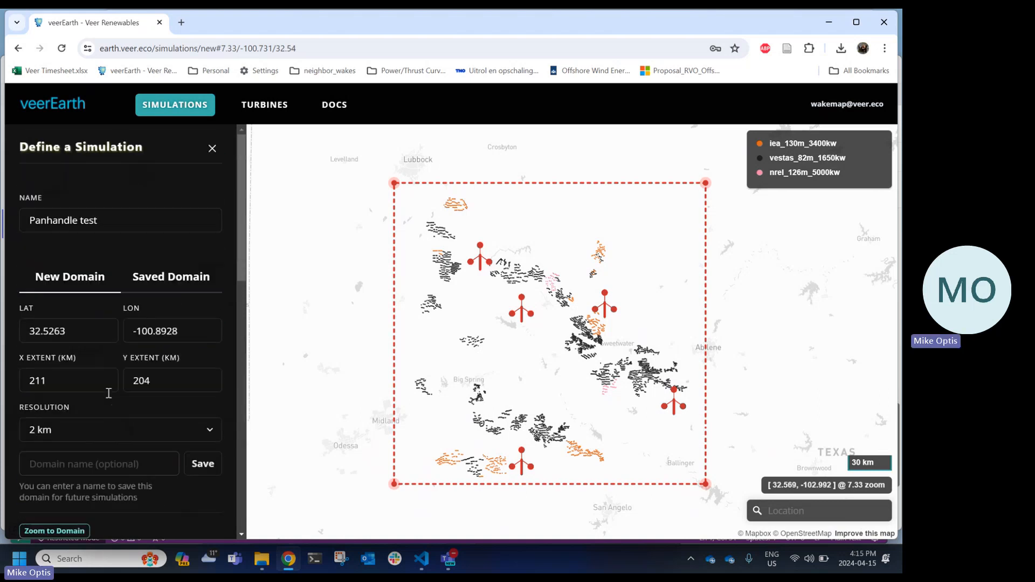
left_click(109, 427)
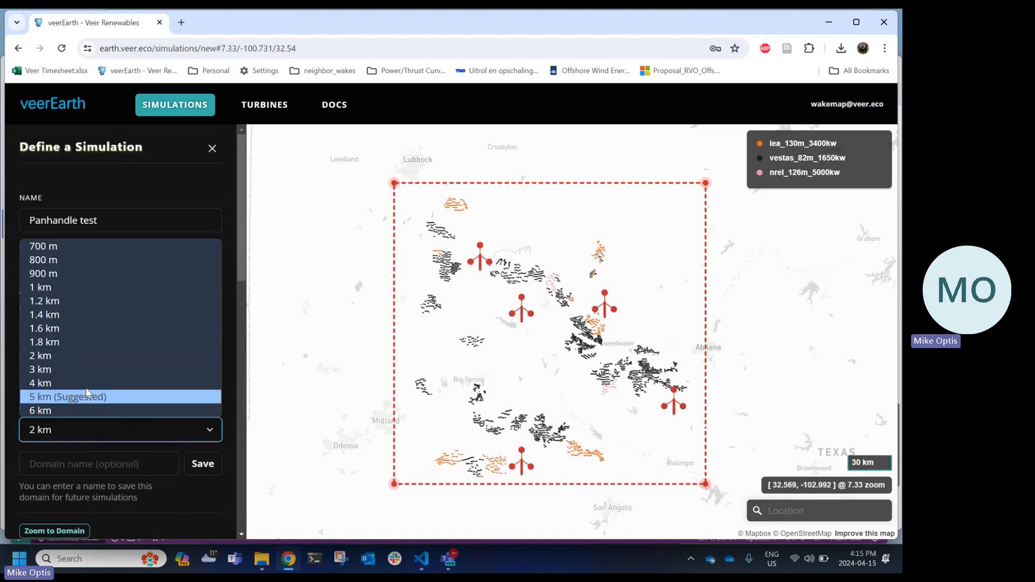
left_click(94, 286)
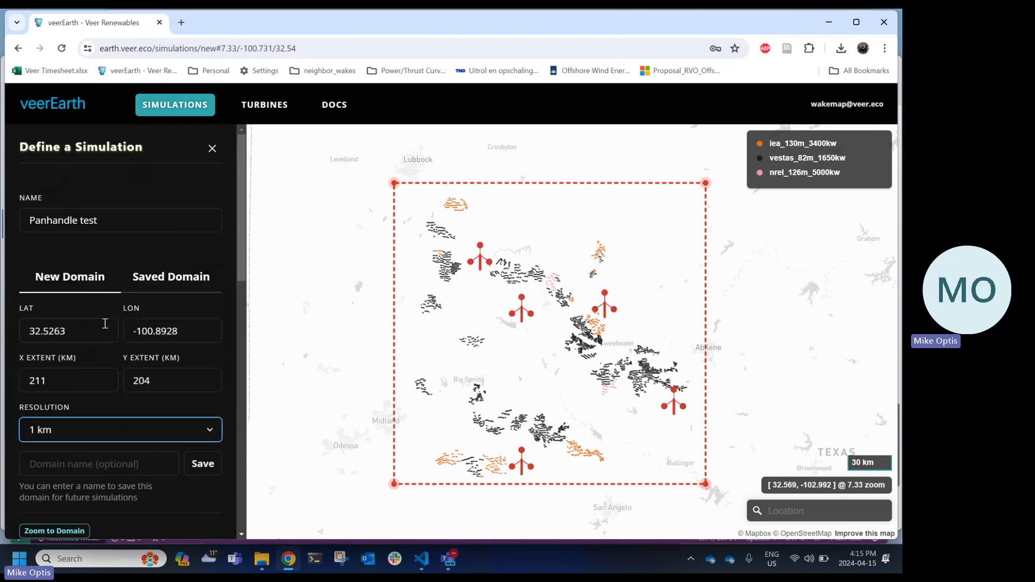
scroll(105, 323, "down", 15)
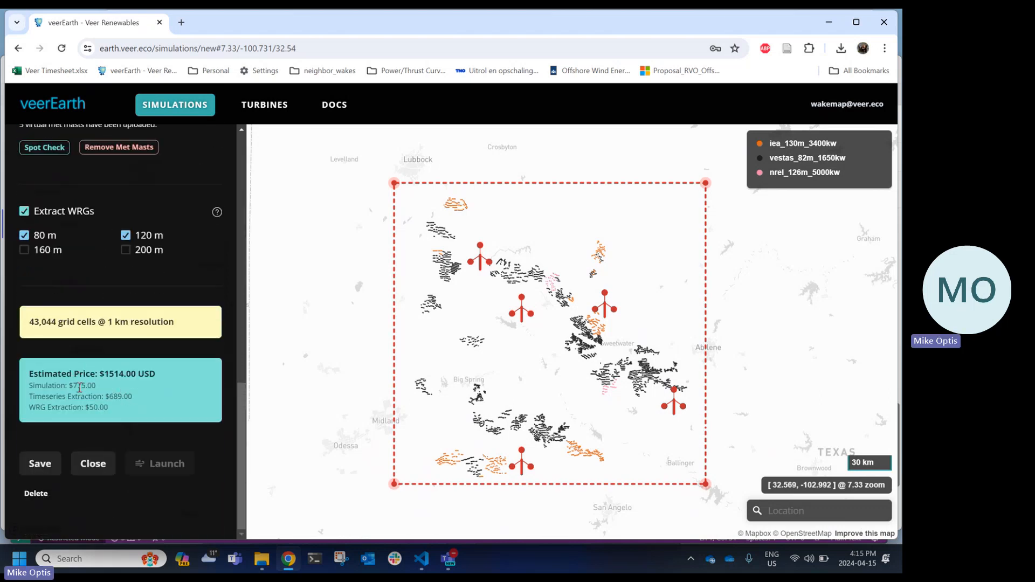
Set the domain resolution to 3 km and review the grid cell count and the estimated price breakdown
left_click_drag(67, 385, 97, 386)
scroll(146, 359, "up", 3)
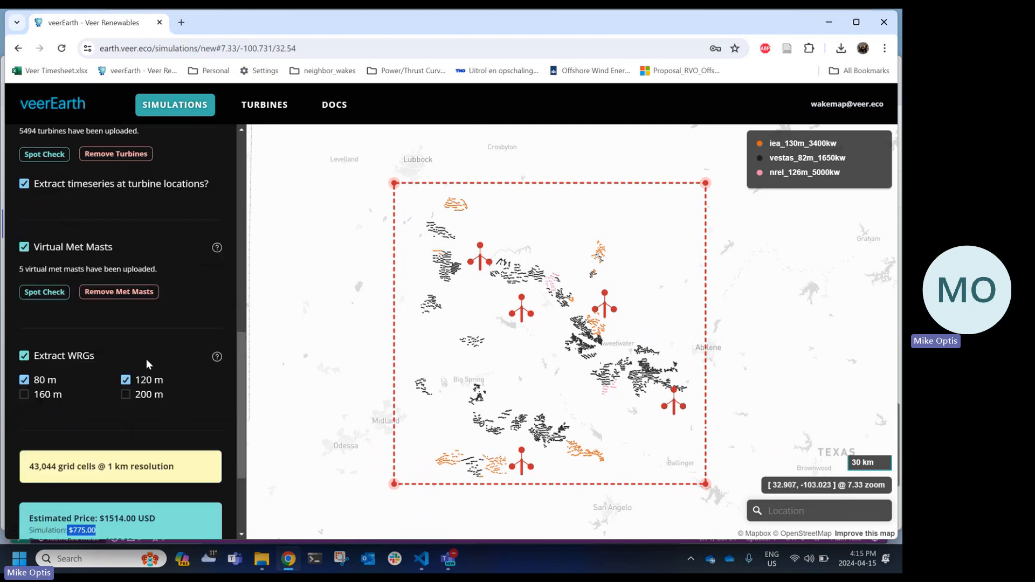
scroll(147, 359, "up", 10)
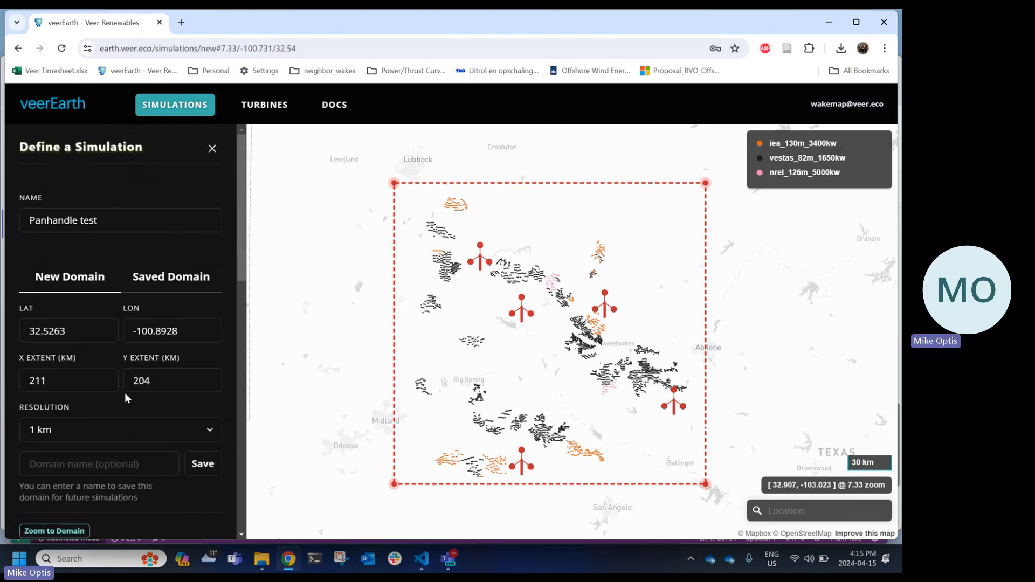
left_click(121, 429)
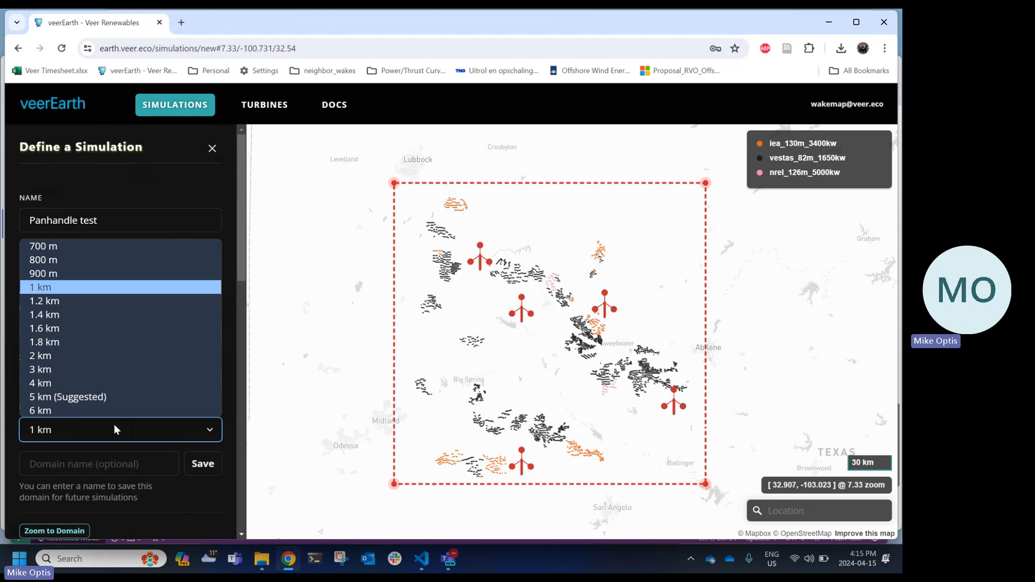
left_click(80, 374)
scroll(152, 349, "down", 12)
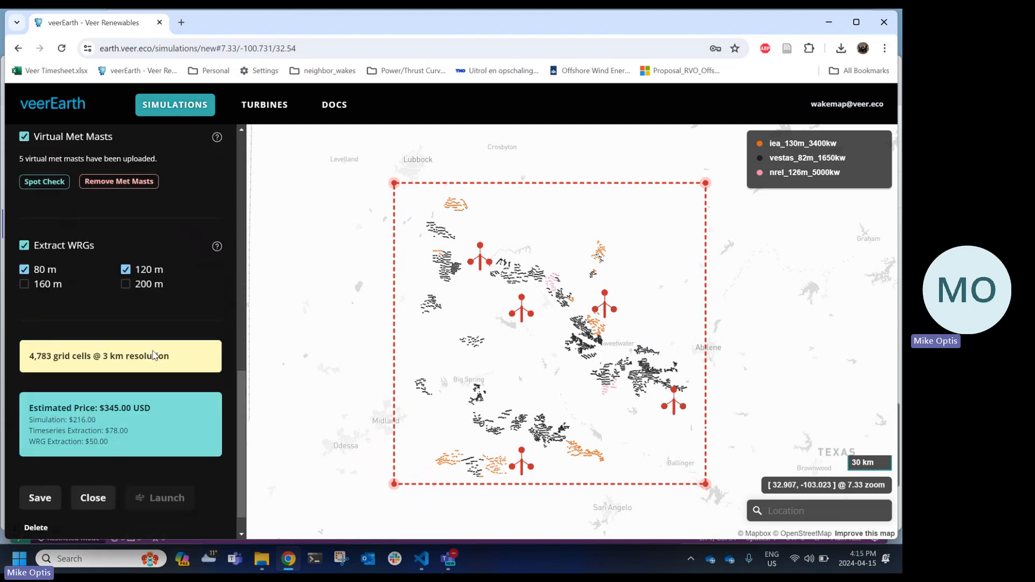
scroll(152, 355, "down", 1)
left_click_drag(98, 374, 133, 374)
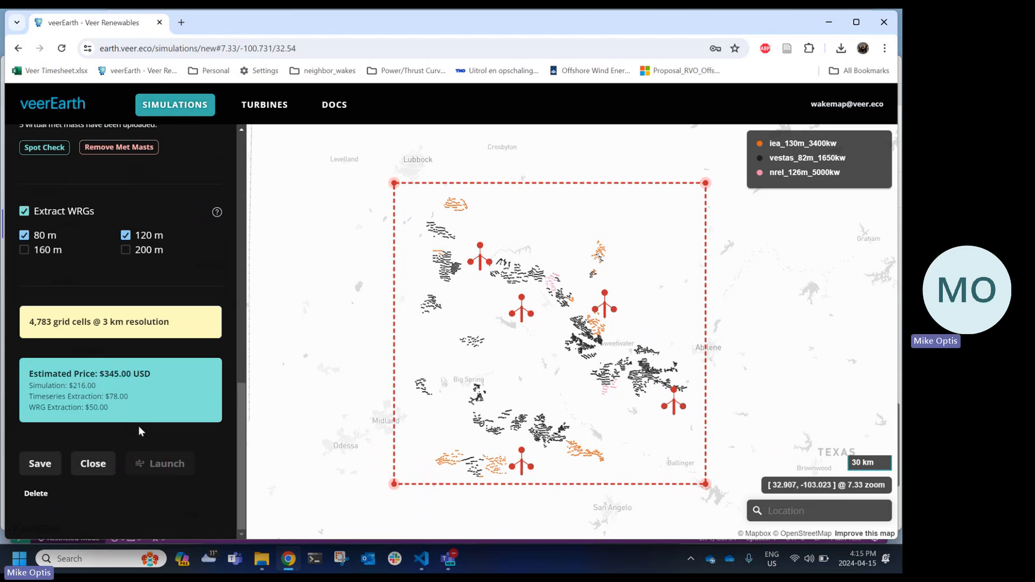
Save the "Panhandle test" simulation and launch its run, confirming the start
scroll(172, 400, "up", 7)
scroll(167, 405, "down", 6)
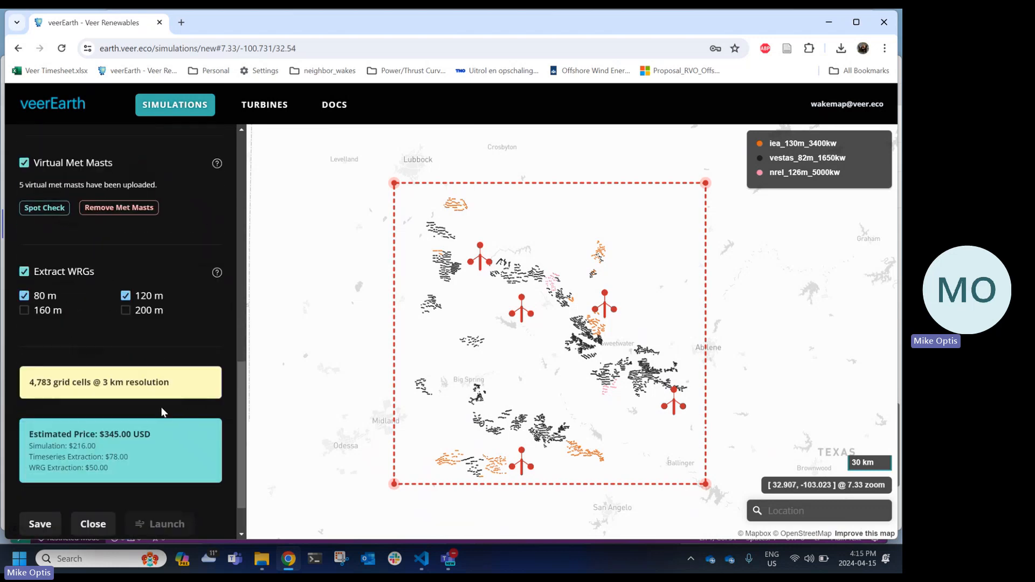
scroll(40, 502, "down", 1)
left_click(40, 468)
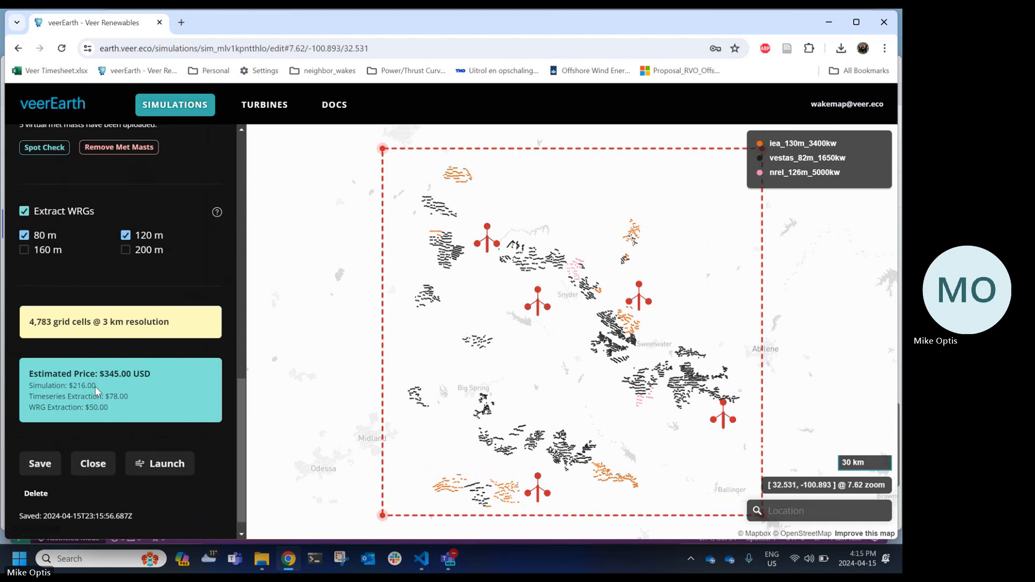
left_click(157, 467)
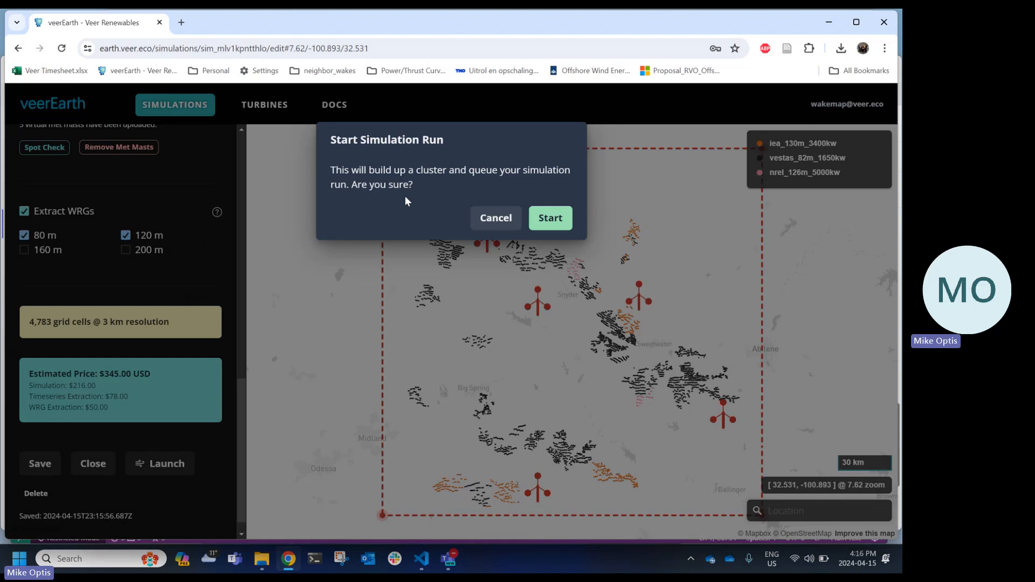
left_click(551, 218)
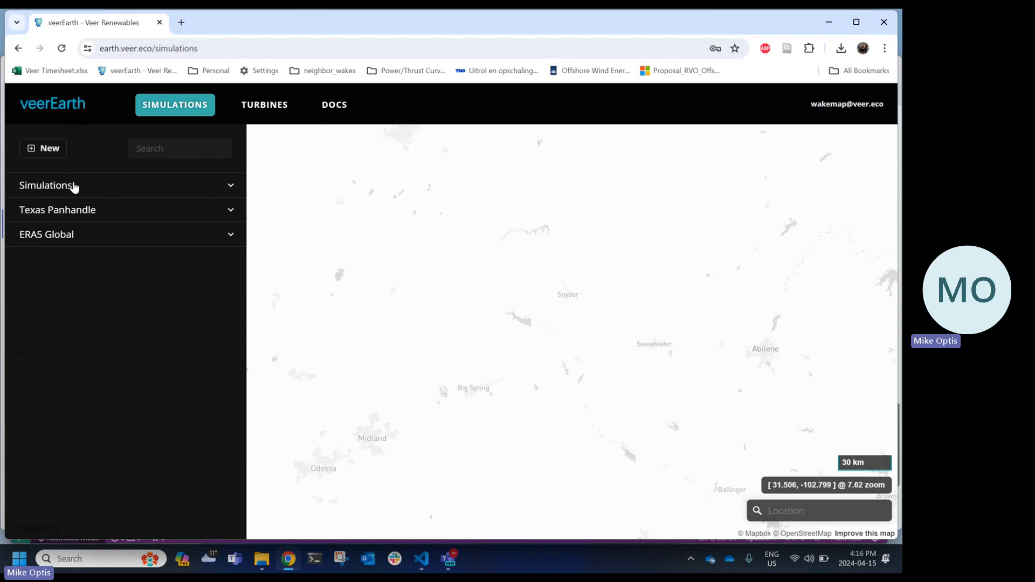
Open the submitted "Panhandle test" from the Simulations group, look over its details, and close it
left_click(157, 186)
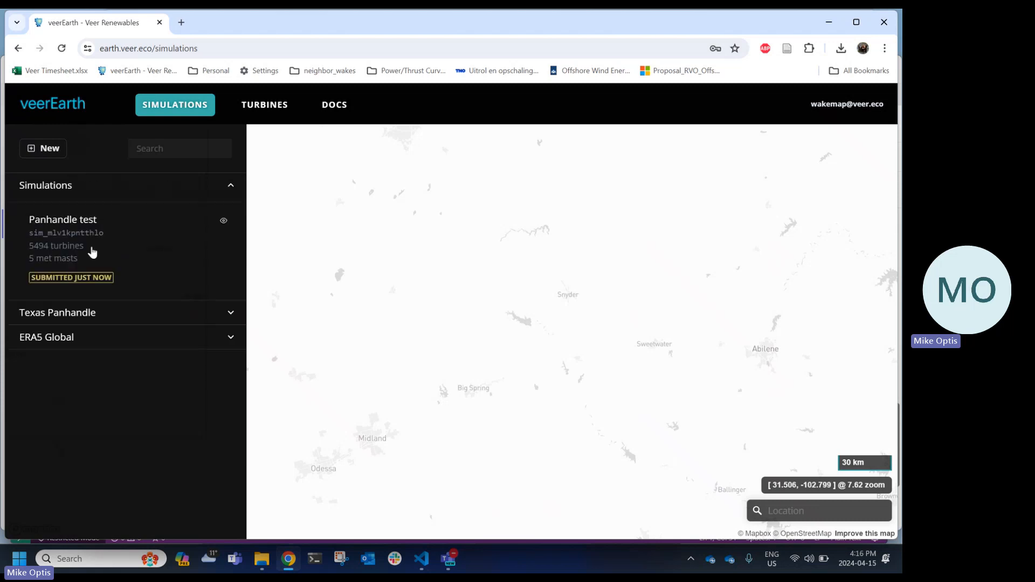
left_click(82, 220)
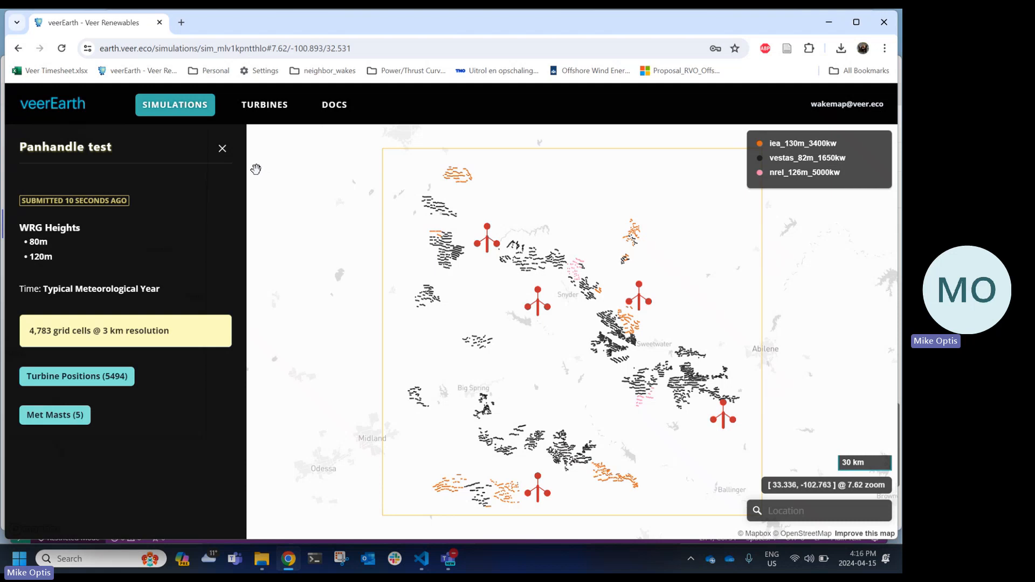
left_click(222, 150)
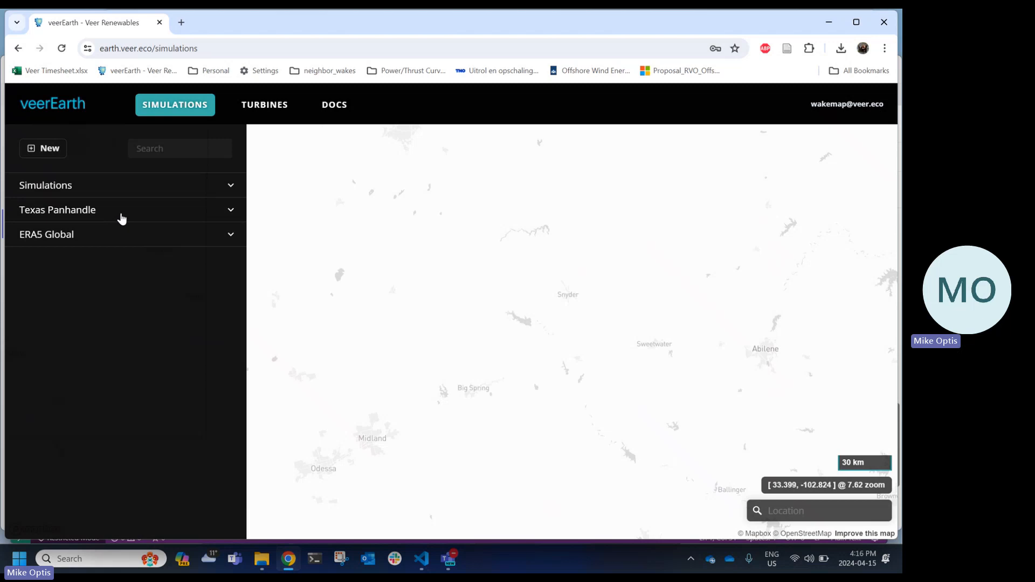
Open the Texas Panhandle demo simulation, and switch to File Explorer showing its sim_klu8wg4lex58_deliverables (1) folder
left_click(88, 211)
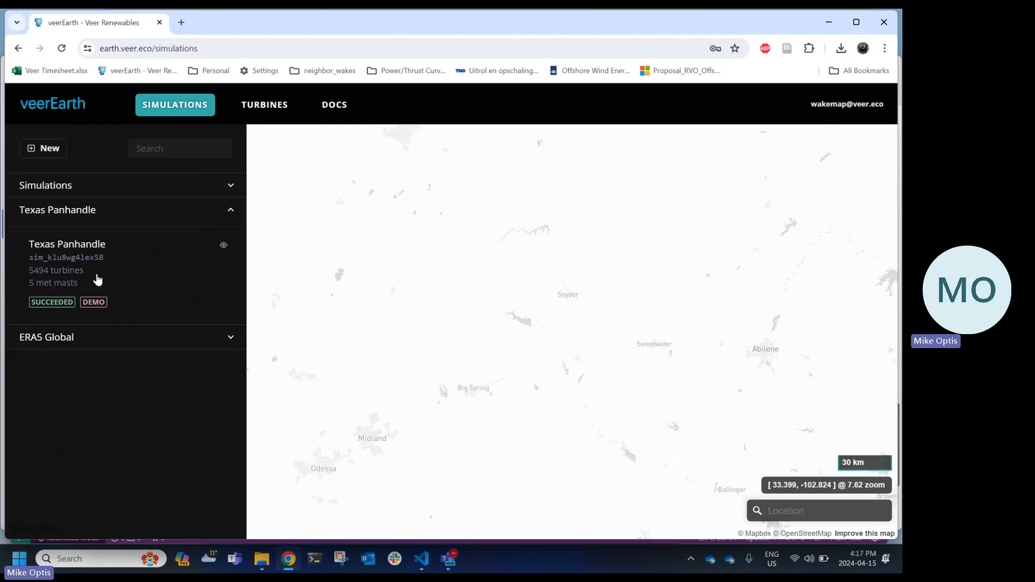
left_click(93, 244)
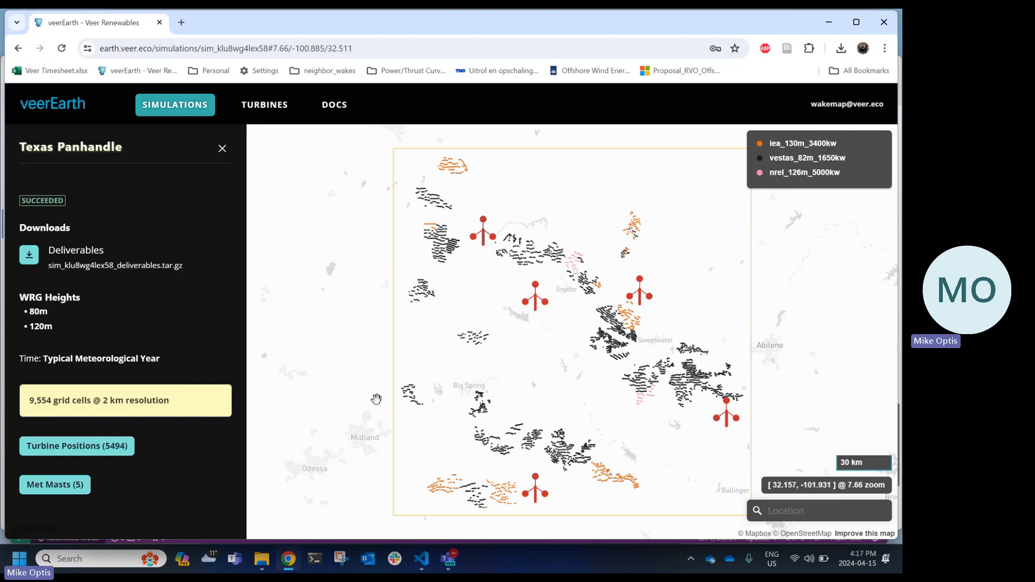
key("alt+Tab")
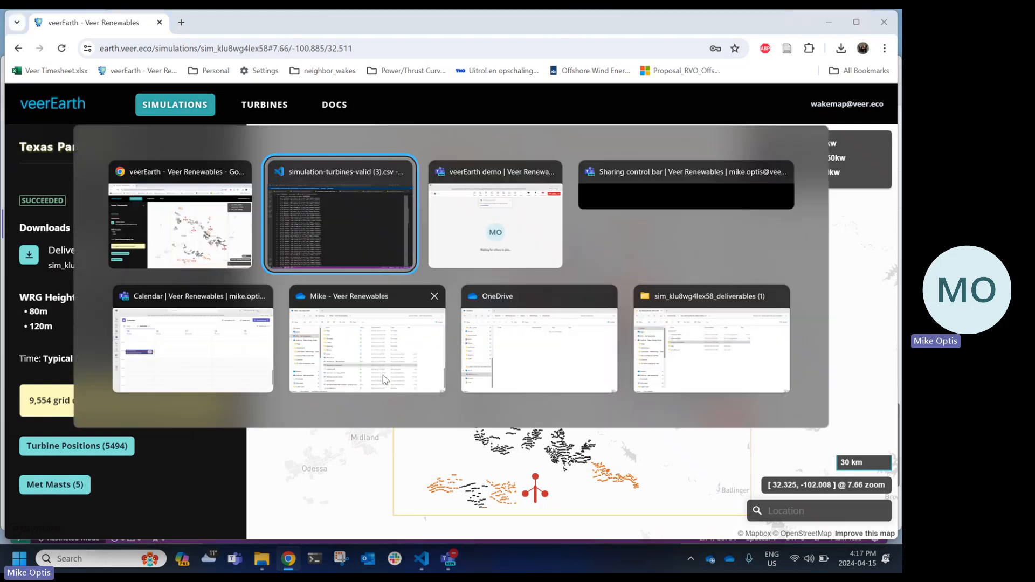
key("Tab")
key("Tab")
key("Tab")
key("Tab")
key("Tab")
key("Tab")
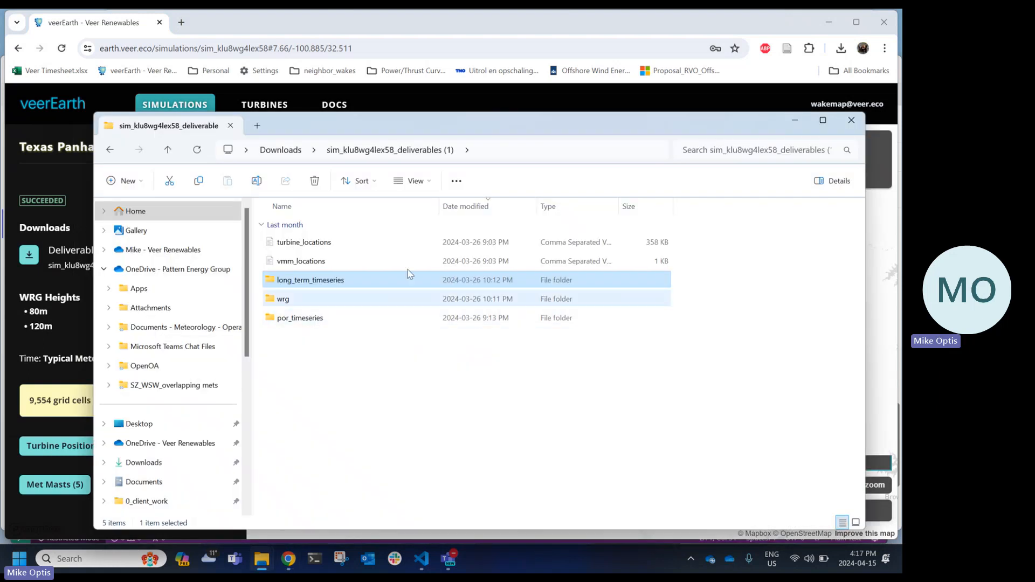
left_click_drag(410, 123, 384, 73)
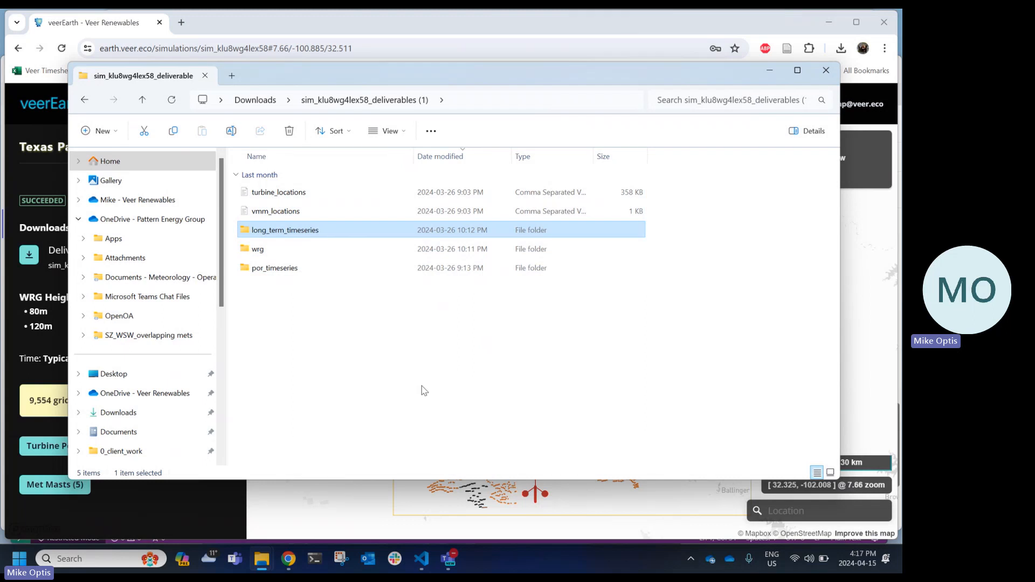
Look at the WRG files in the wrg folder and browse the wind farm timeseries files in the por_timeseries folder
double_click(259, 249)
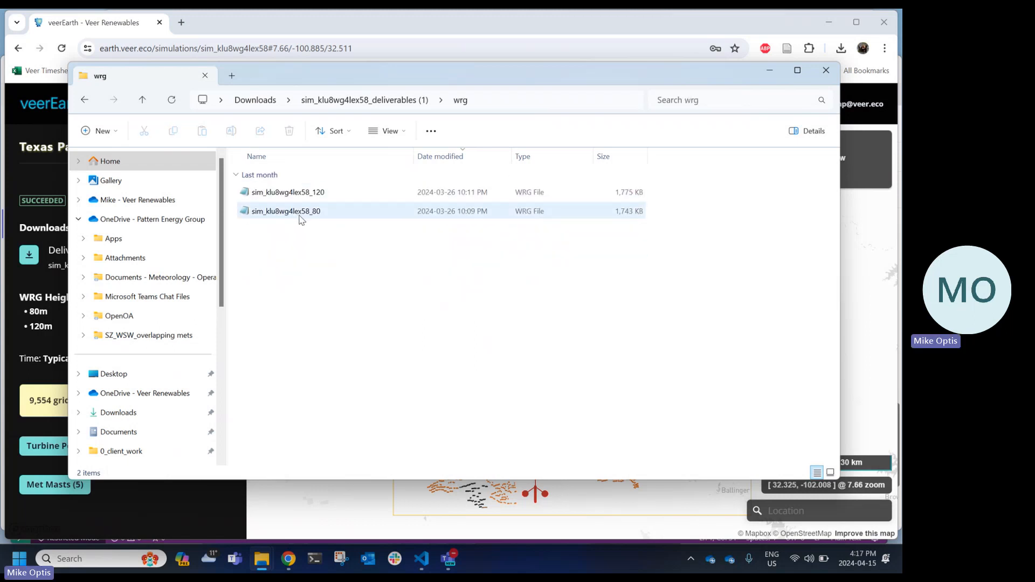
left_click(340, 102)
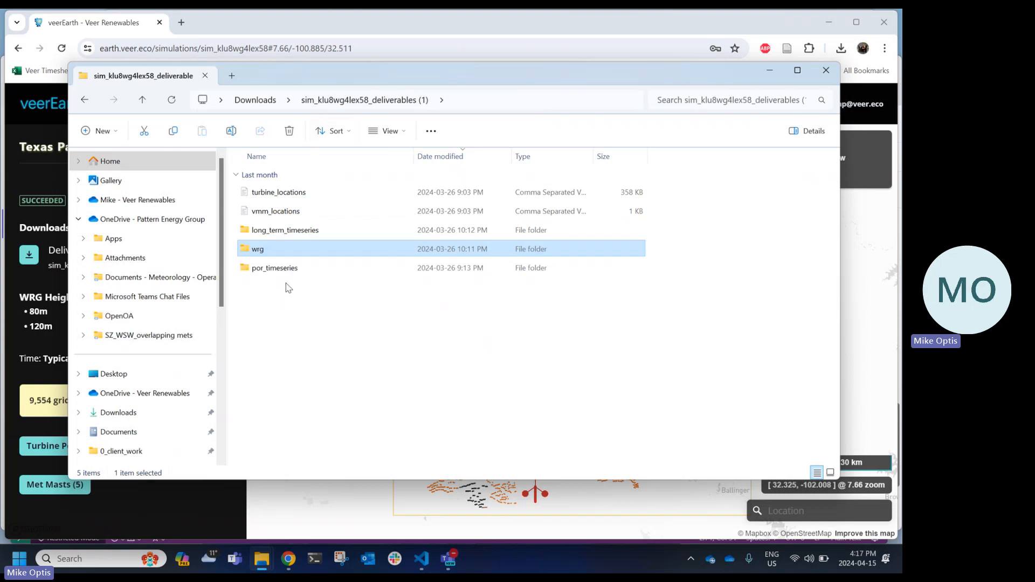
mouse_move(271, 270)
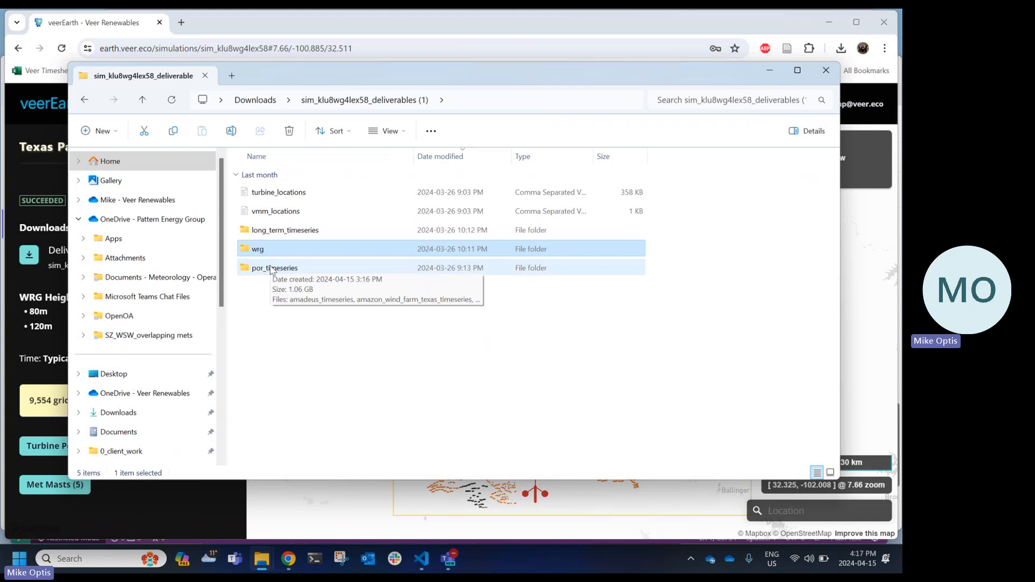
double_click(273, 269)
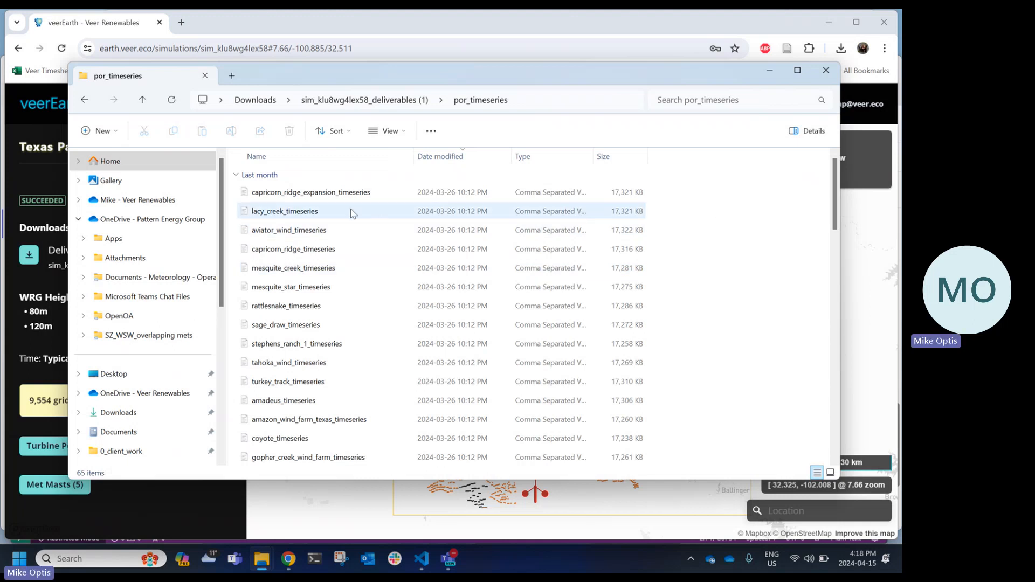
mouse_move(306, 201)
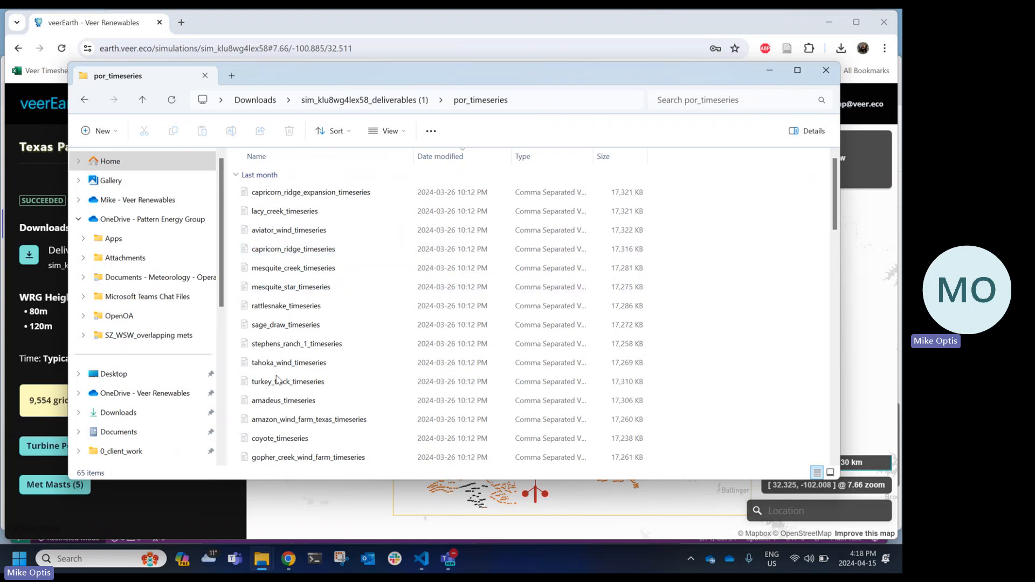
scroll(278, 302, "down", 10)
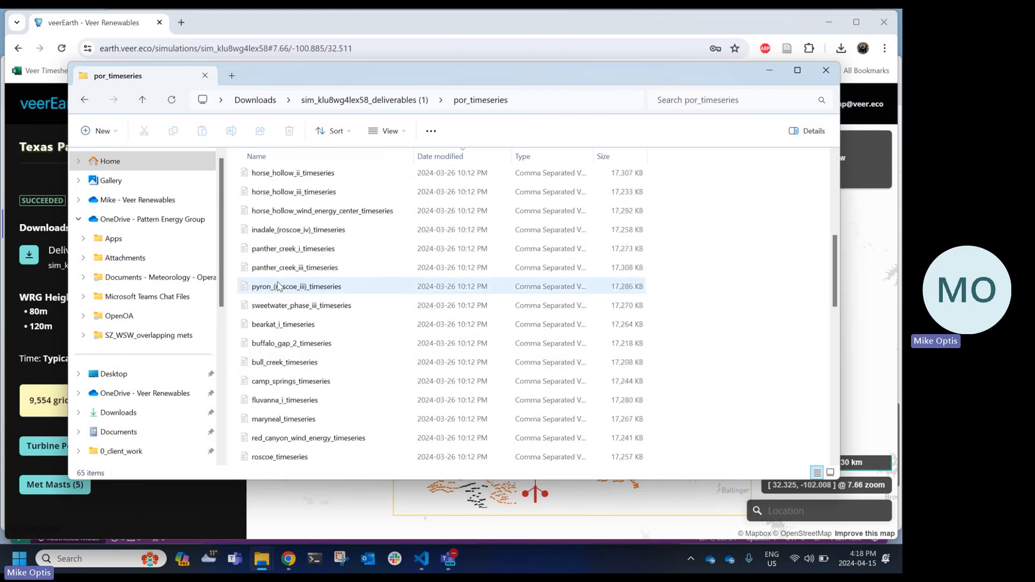
scroll(278, 286, "down", 5)
scroll(278, 286, "down", 1)
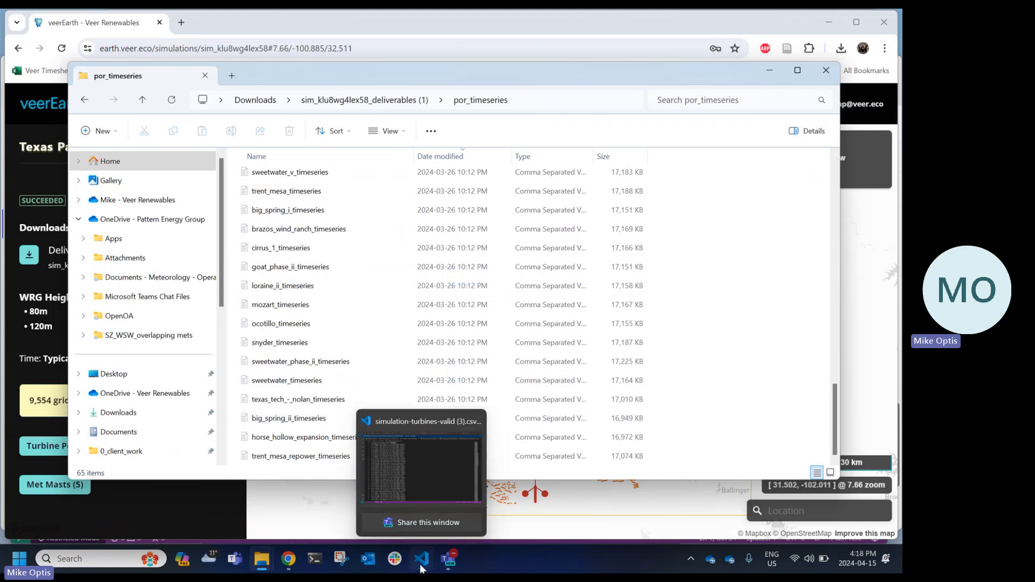
Switch to Visual Studio Code, view sweetwater_timeseries.csv, and check the timestamps from its first to its last rows
left_click(433, 453)
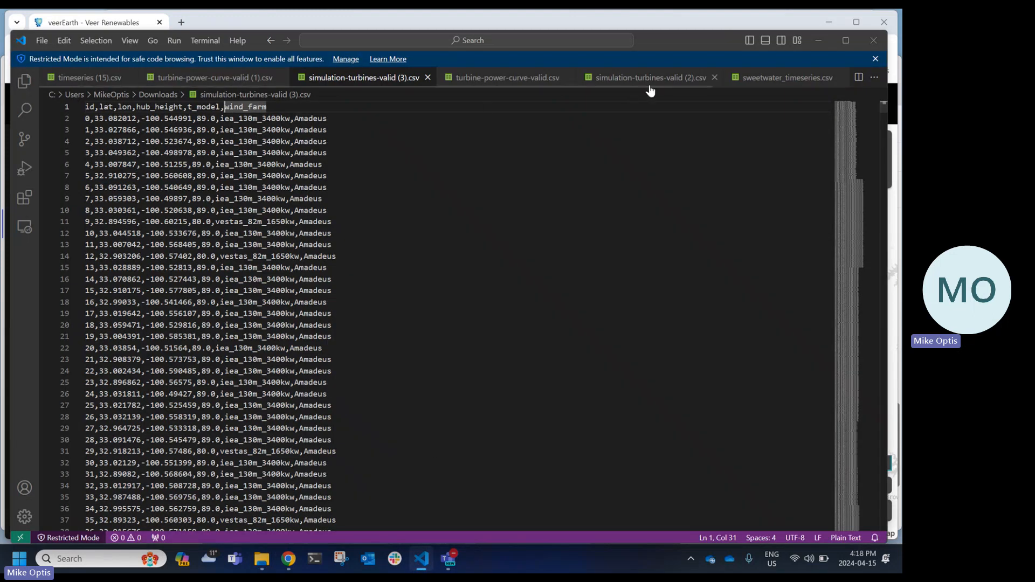
left_click(776, 78)
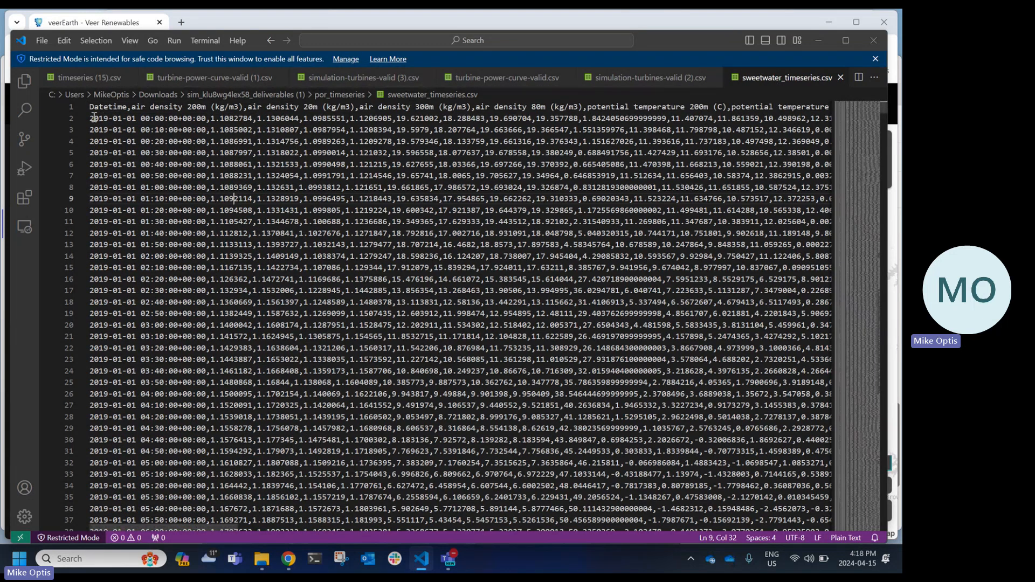
left_click_drag(90, 118, 137, 119)
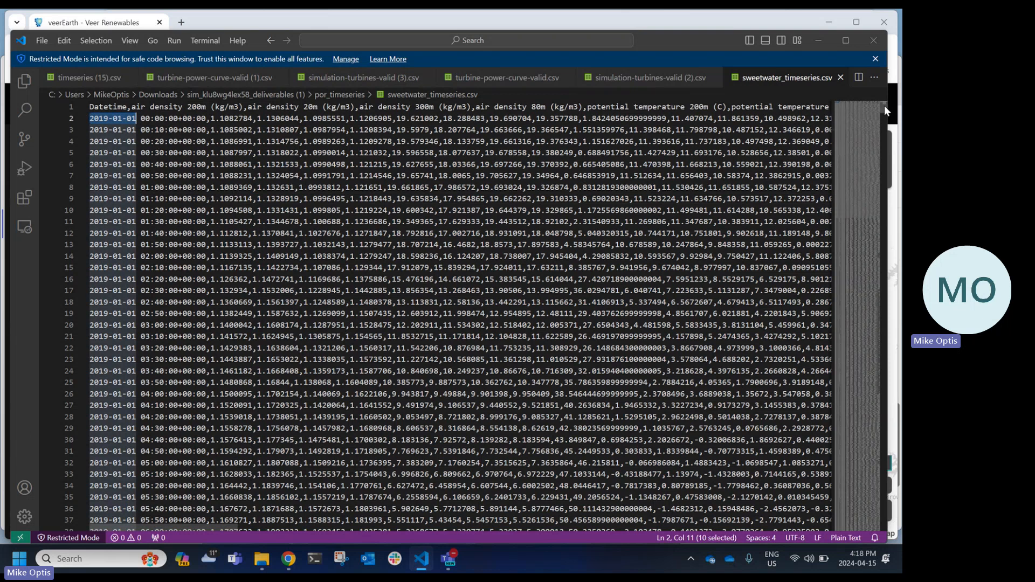
left_click_drag(884, 106, 871, 520)
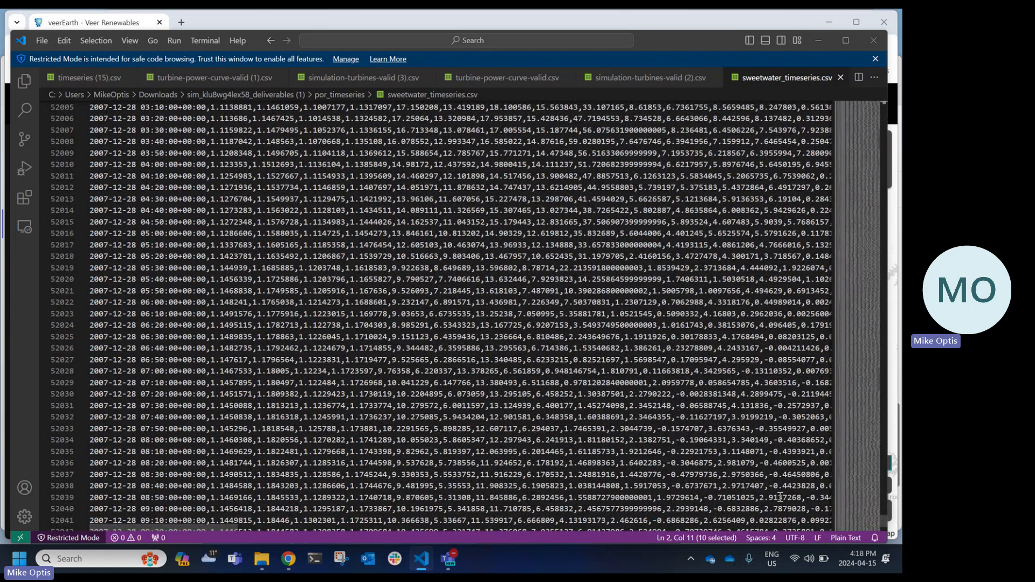
left_click_drag(833, 506, 833, 101)
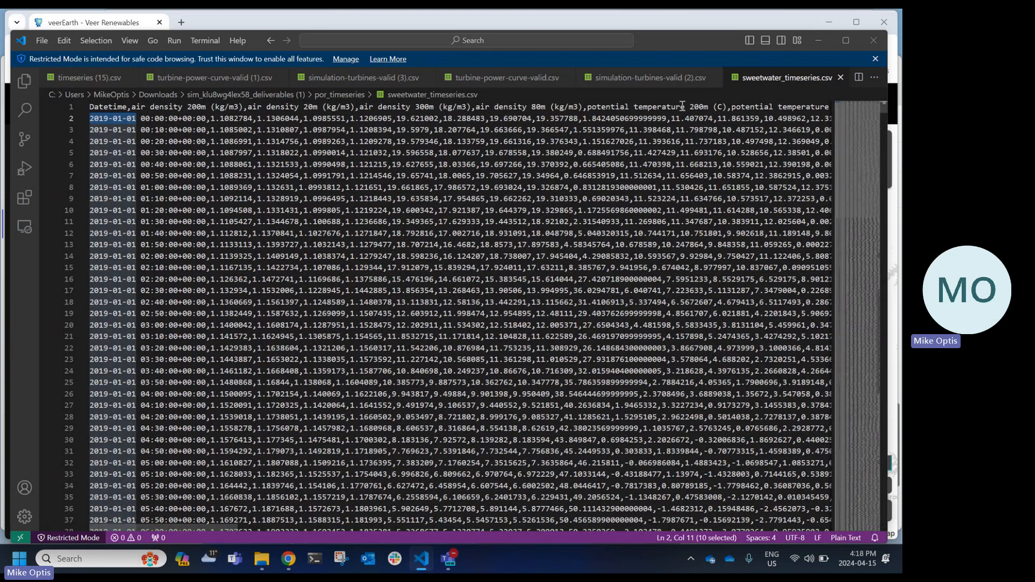
Examine the column headers in the first line of sweetwater_timeseries.csv through to its end, and return to the line's start
left_click_drag(682, 106, 773, 107)
left_click(775, 107)
key("Right")
key("Right")
key("Right")
key("Right")
key("Right")
key("Right")
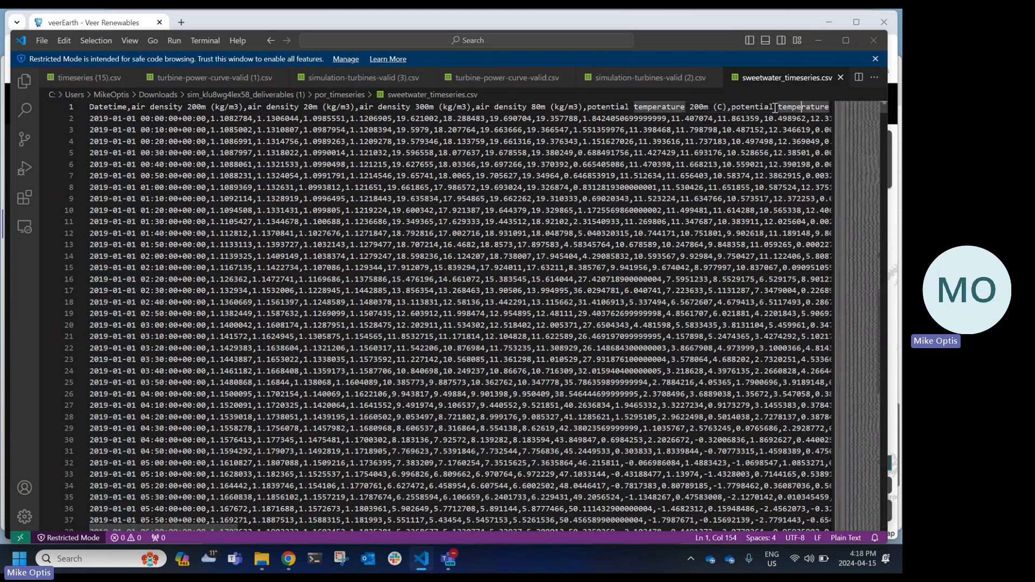
key("Right")
key("Right")
key("Right")
key("Right")
key("Right")
key("Right")
key("Right")
key("Right")
key("Right")
key("Right")
key("Right")
key("Right")
key("Right")
key("Right")
key("Right")
key("Right")
key("Right")
key("Right")
key("Right")
key("Right")
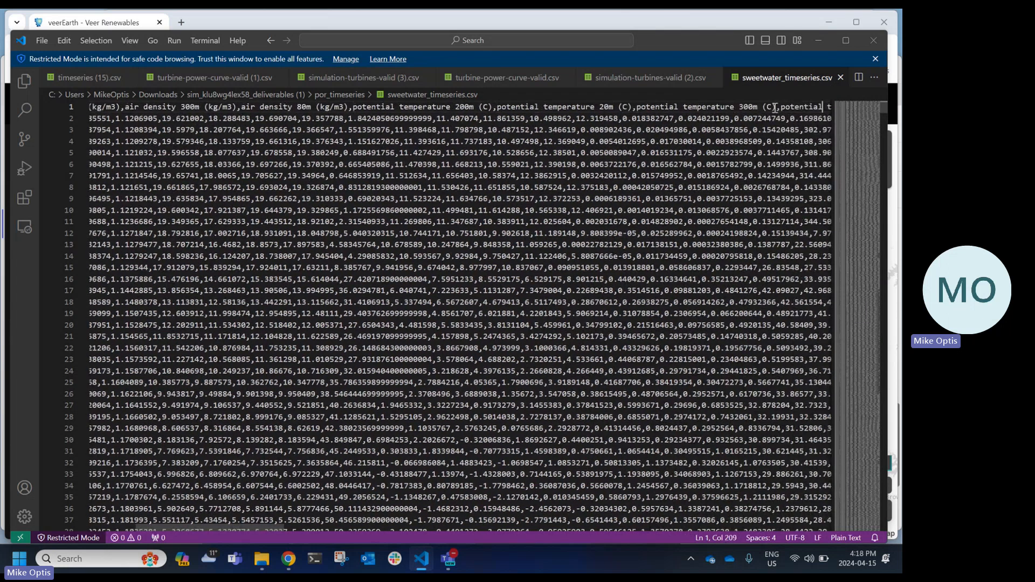
left_click(774, 108)
key("shift+End")
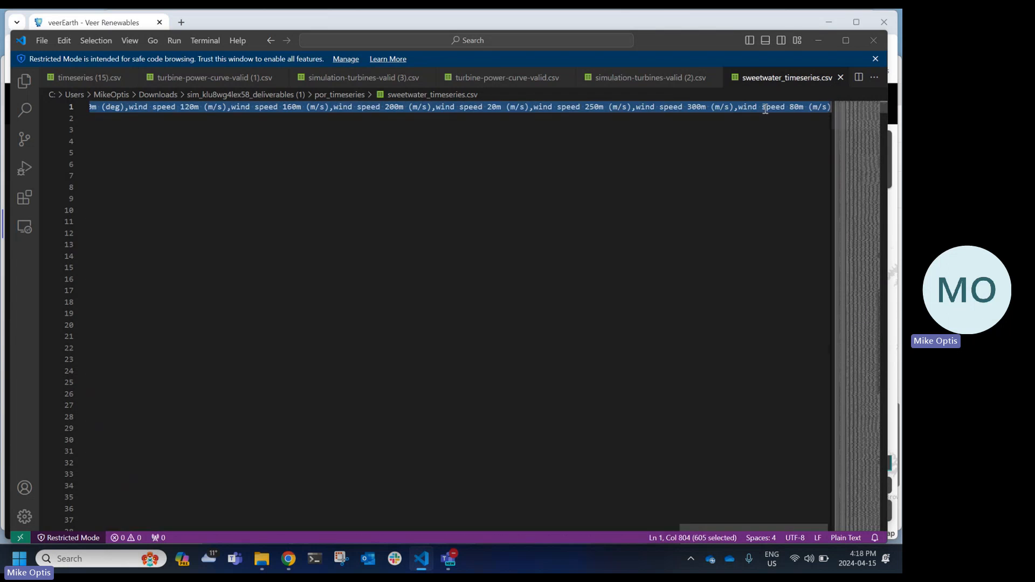
left_click(293, 107)
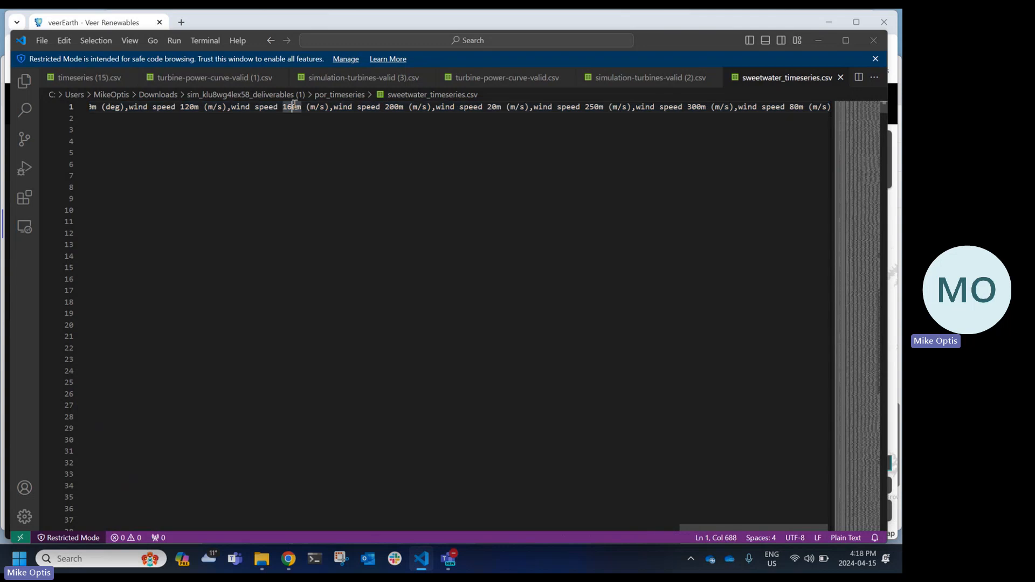
key("Home")
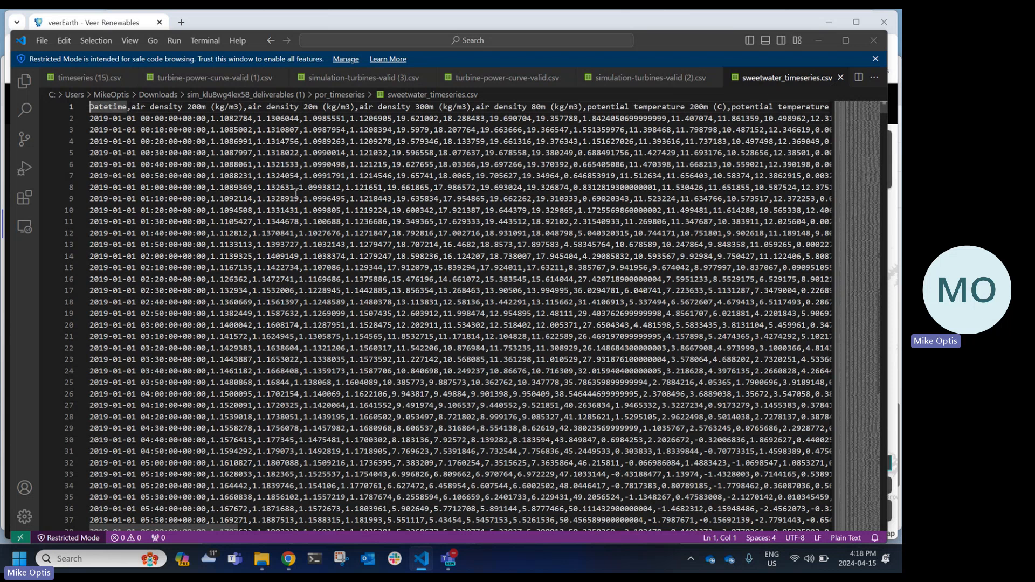
Switch to File Explorer, return to the sim_klu8wg4lex58_deliverables (1) folder, and browse the wind farm files in its long_term_timeseries folder
key("alt+Tab")
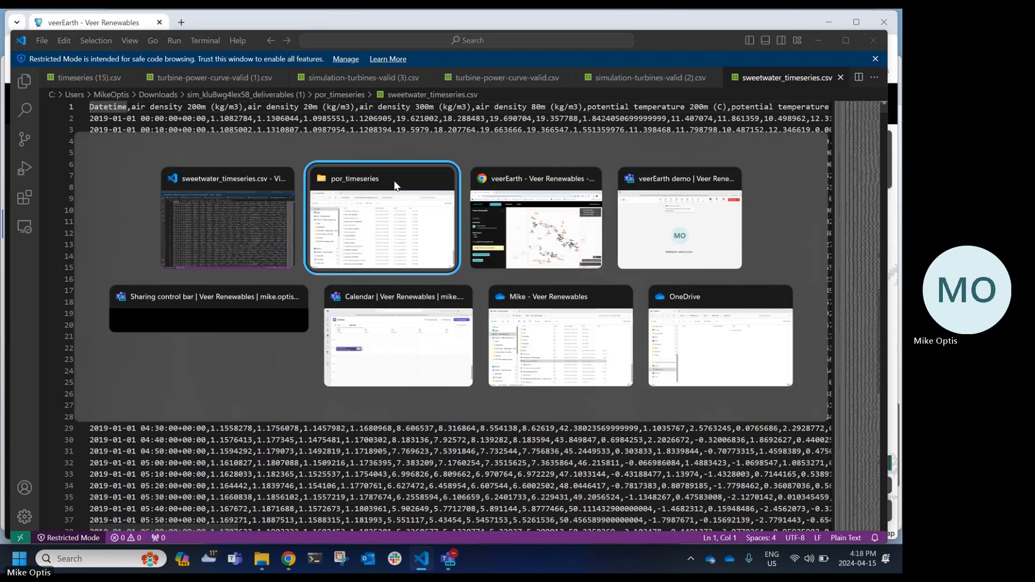
left_click(372, 99)
left_click(366, 100)
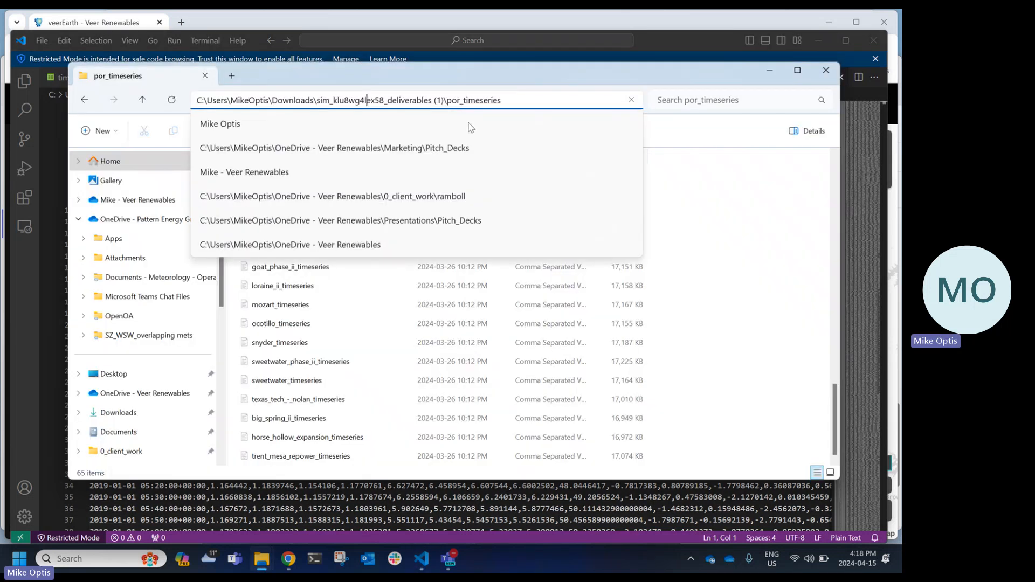
left_click(677, 203)
left_click(401, 101)
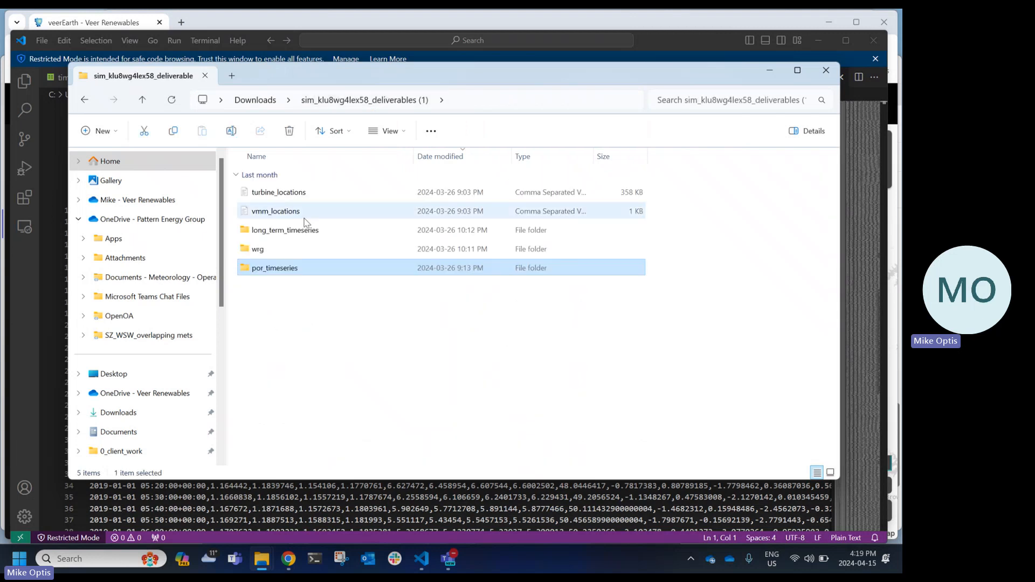
double_click(303, 231)
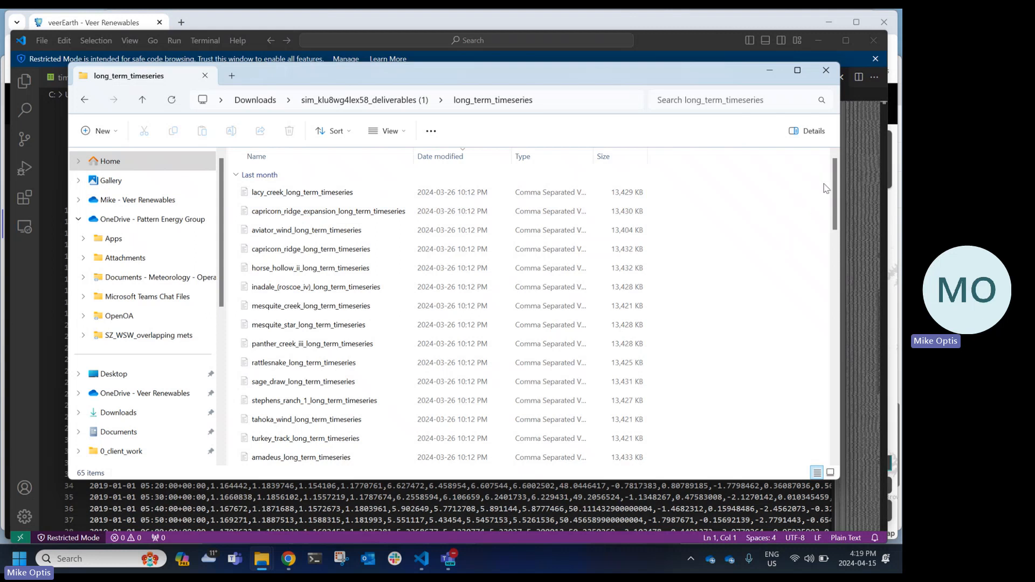
left_click_drag(834, 186, 830, 368)
scroll(409, 377, "down", 4)
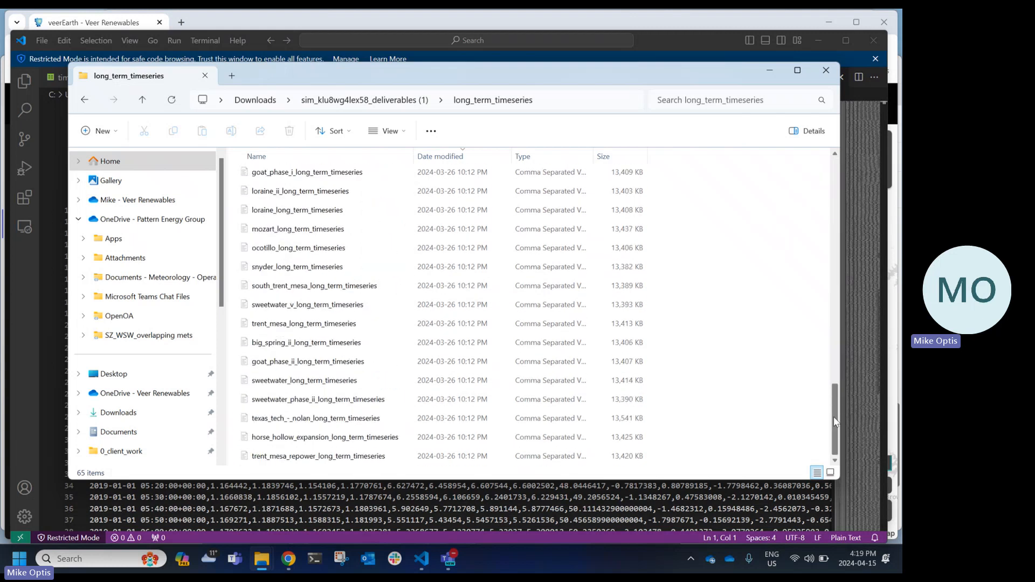
Open sweetwater_long_term_timeseries in Visual Studio Code, and examine its first data row and the column headers from datetime to power (MW)
left_click(322, 384)
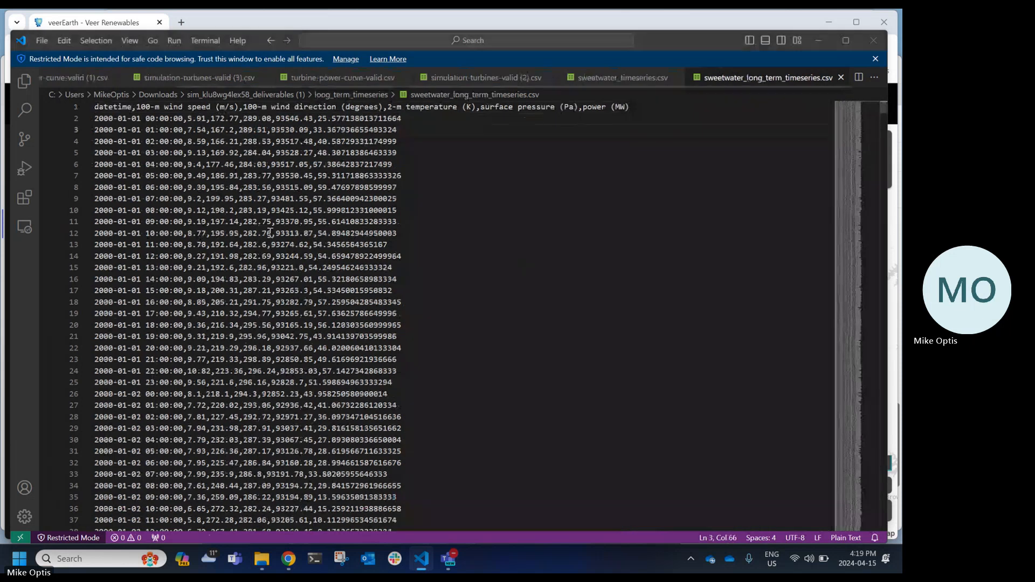
left_click_drag(97, 117, 297, 116)
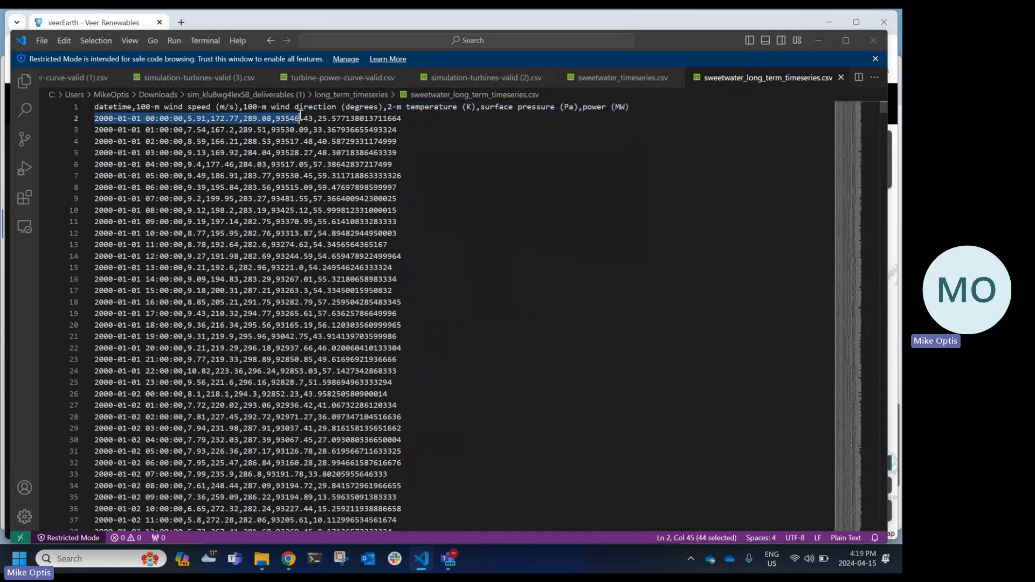
left_click(163, 107)
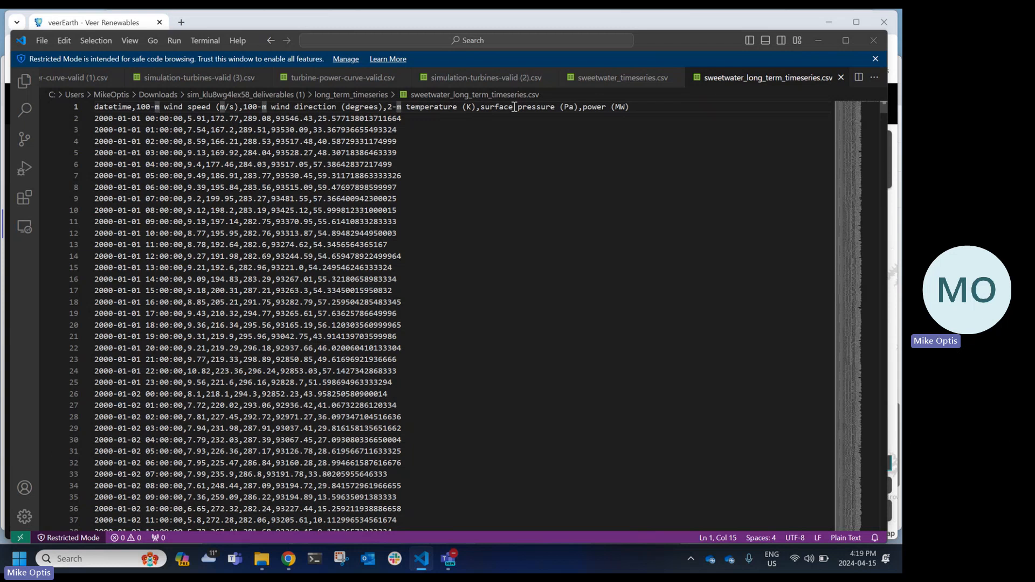
left_click_drag(584, 109, 635, 107)
left_click(634, 108)
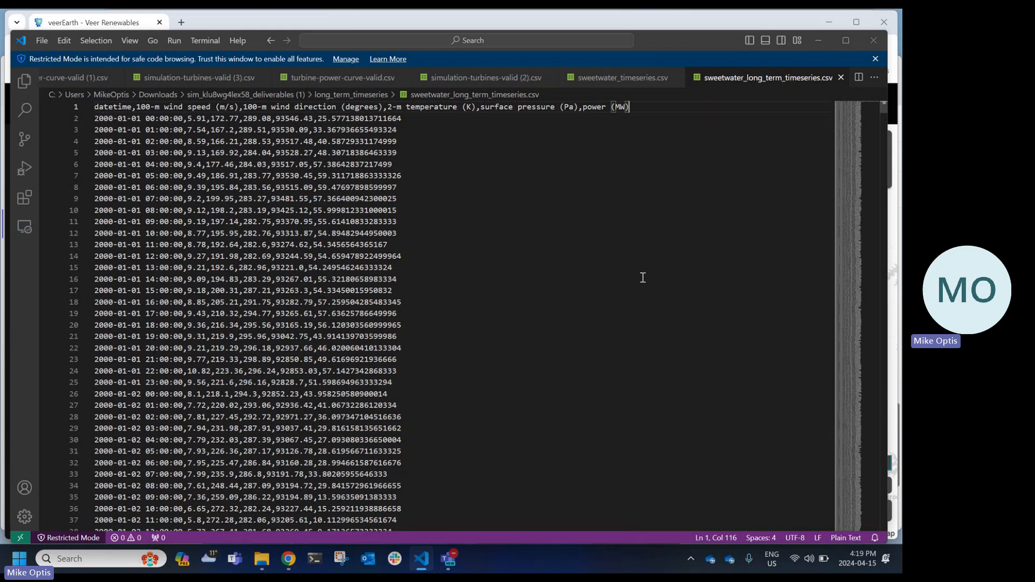
Switch back to veerEarth in the browser and look over the Texas Panhandle simulation map
key("alt+Tab")
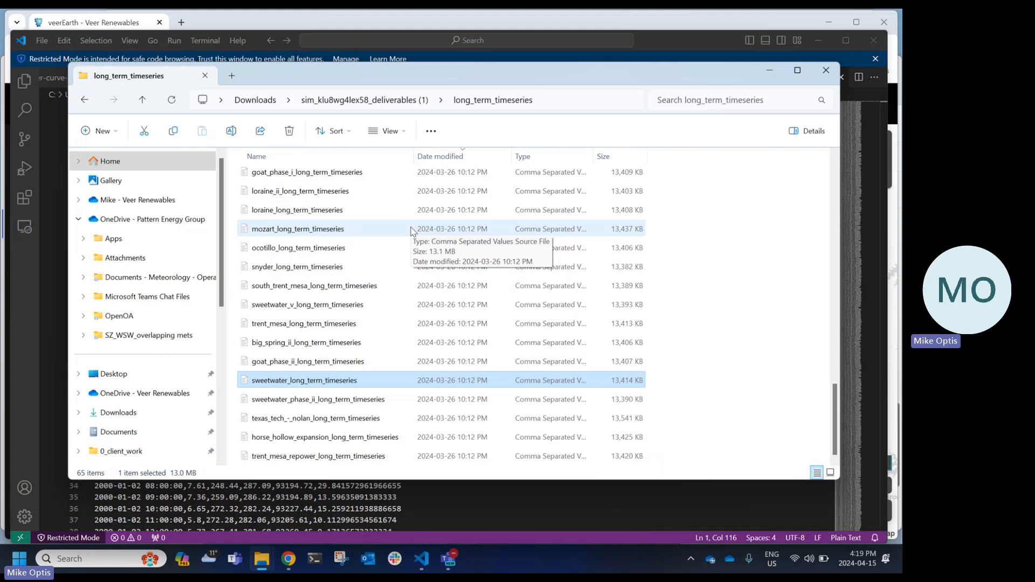
key("alt+Tab")
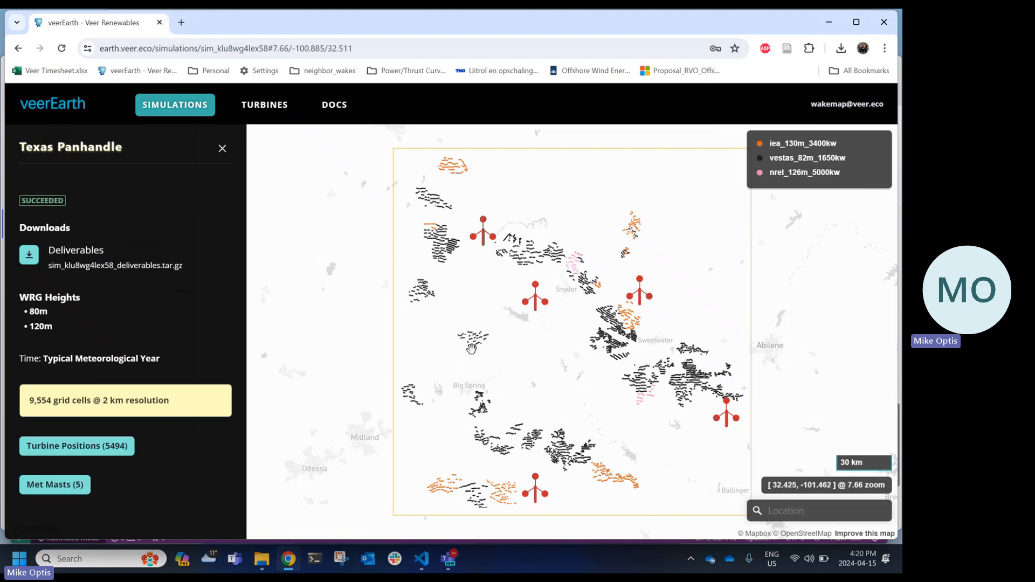
left_click_drag(488, 338, 469, 330)
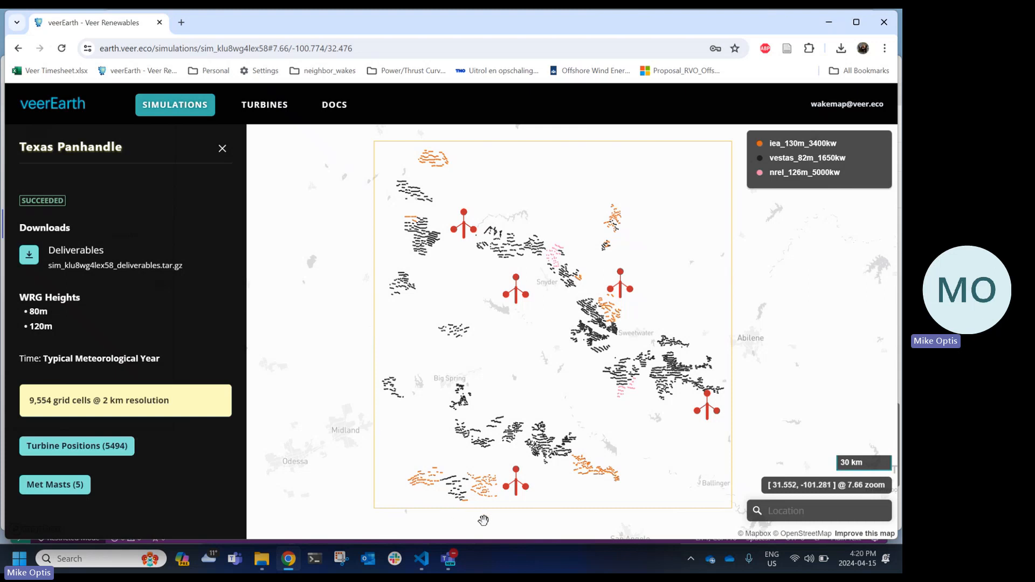
key("alt+Tab")
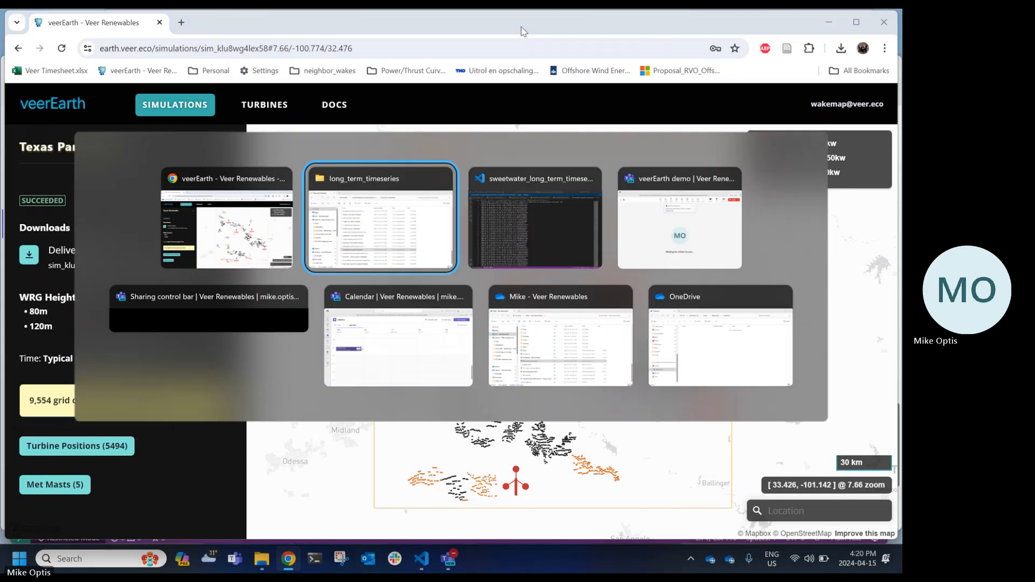
left_click(483, 95)
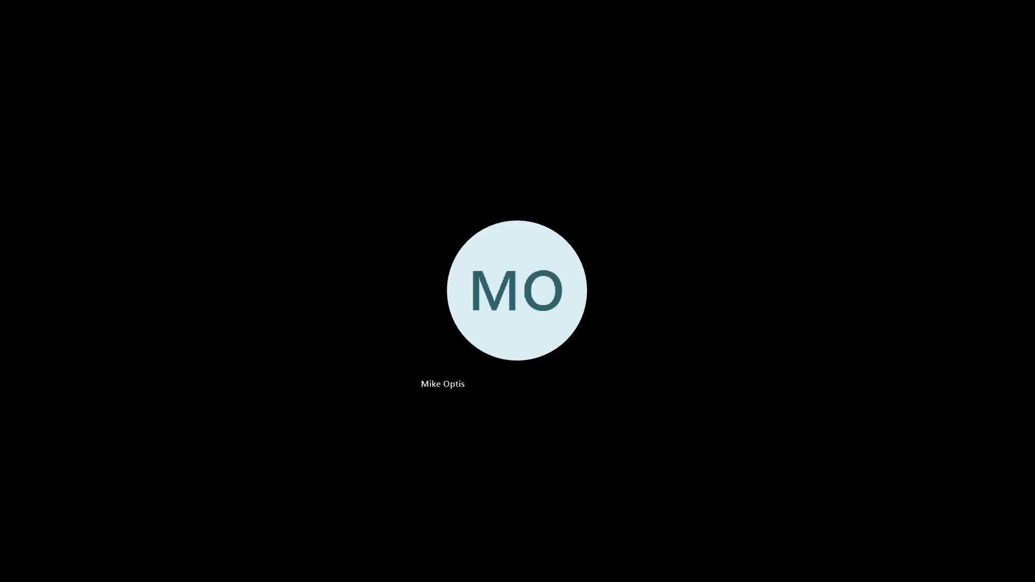